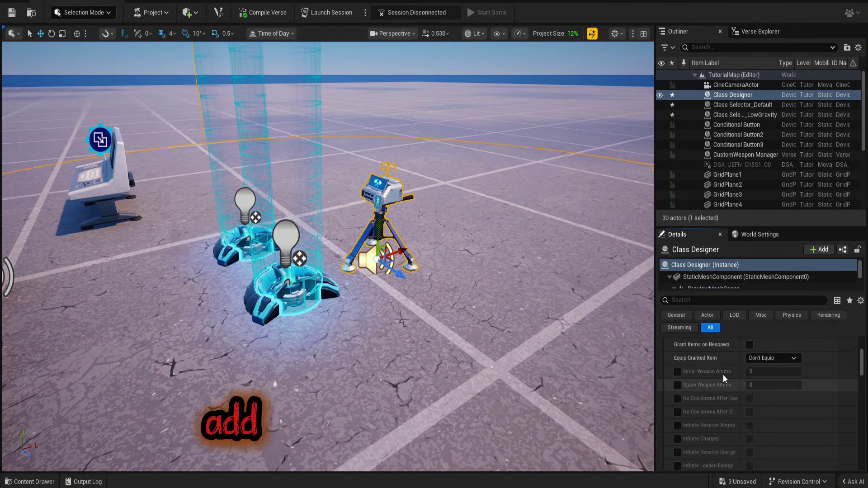
Find the Class Designer's Gravity option and set it to Very Low
{"action": "type", "text": "vity"}
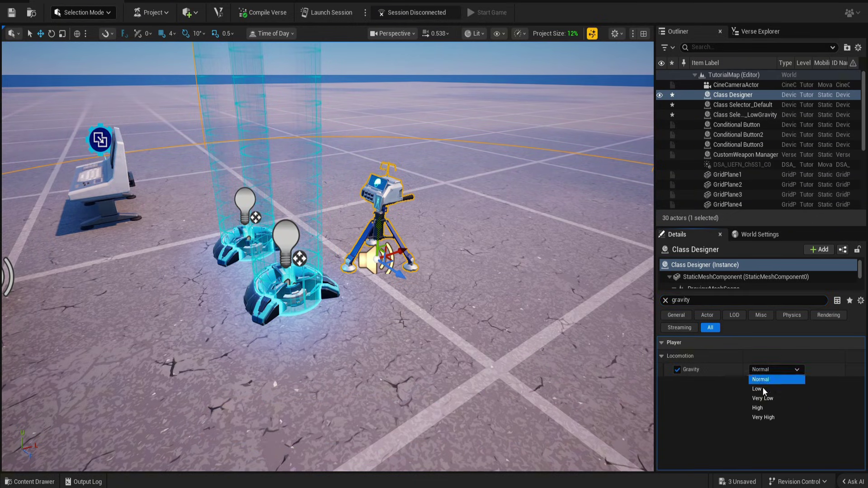
{"action": "left_click", "coordinate": [763, 398]}
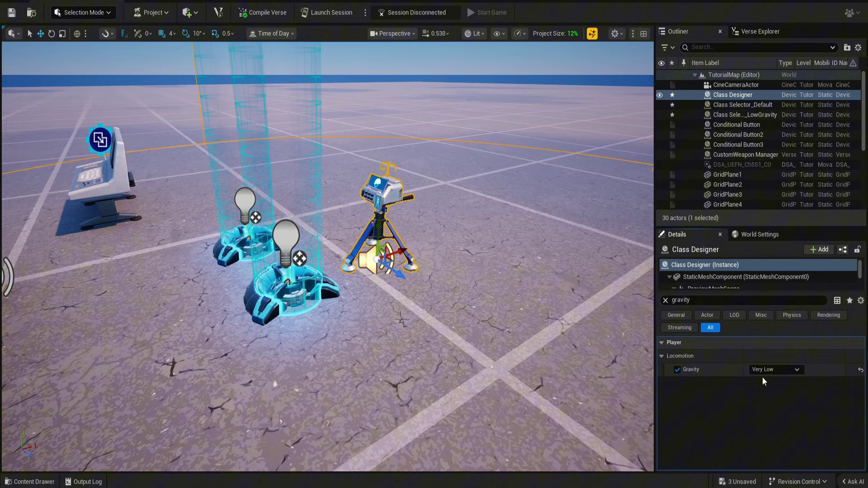
{"action": "left_click", "coordinate": [666, 300]}
{"action": "right_click_drag", "start_coordinate": [544, 287], "coordinate": [531, 286]}
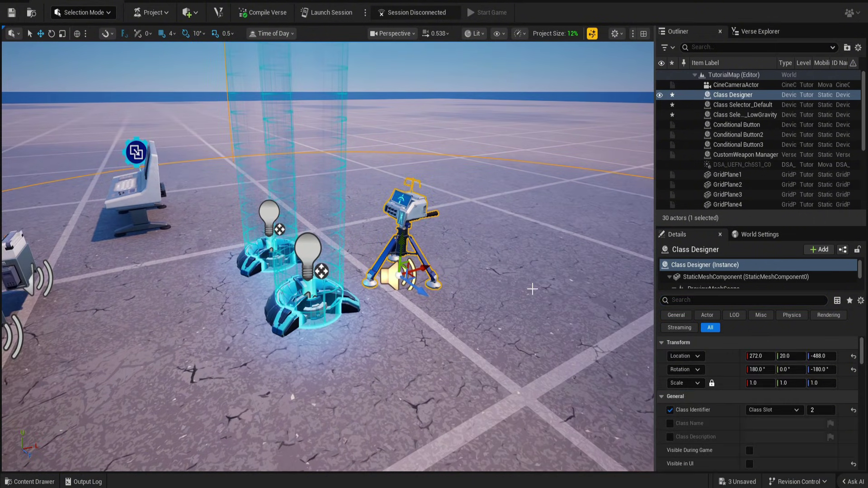
{"action": "scroll", "coordinate": [746, 419], "scroll_direction": "down", "scroll_amount": 6}
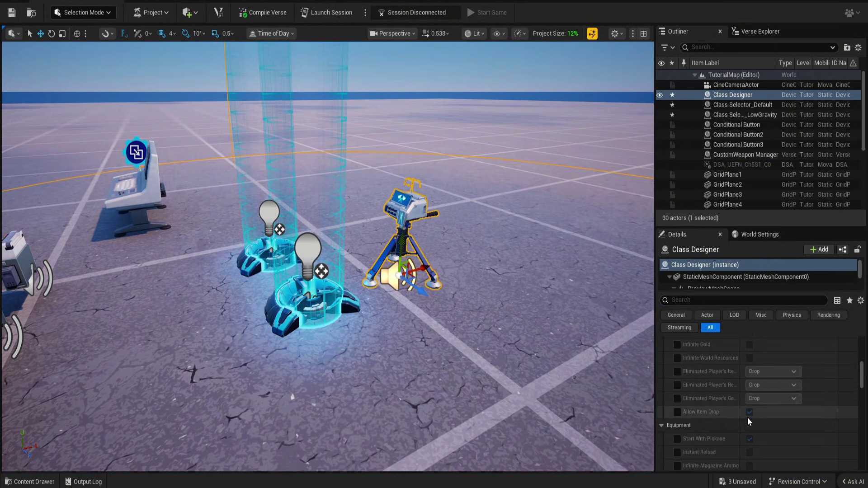
{"action": "scroll", "coordinate": [749, 423], "scroll_direction": "down", "scroll_amount": 8}
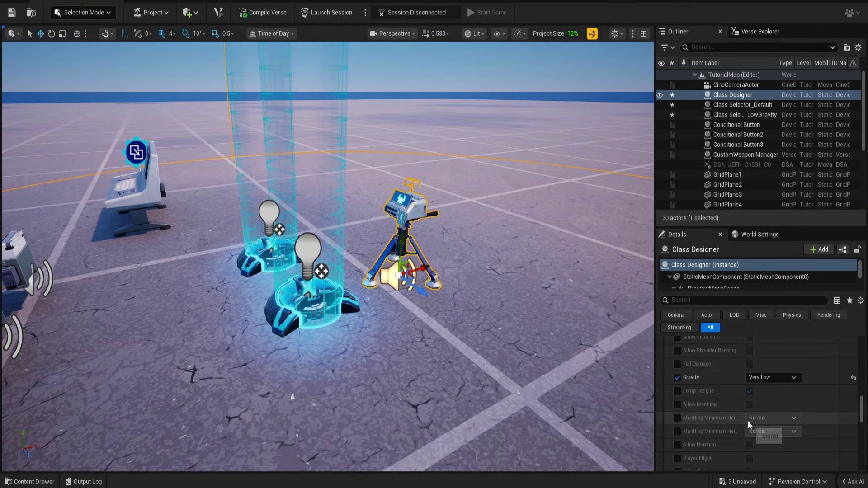
{"action": "scroll", "coordinate": [747, 420], "scroll_direction": "up", "scroll_amount": 5}
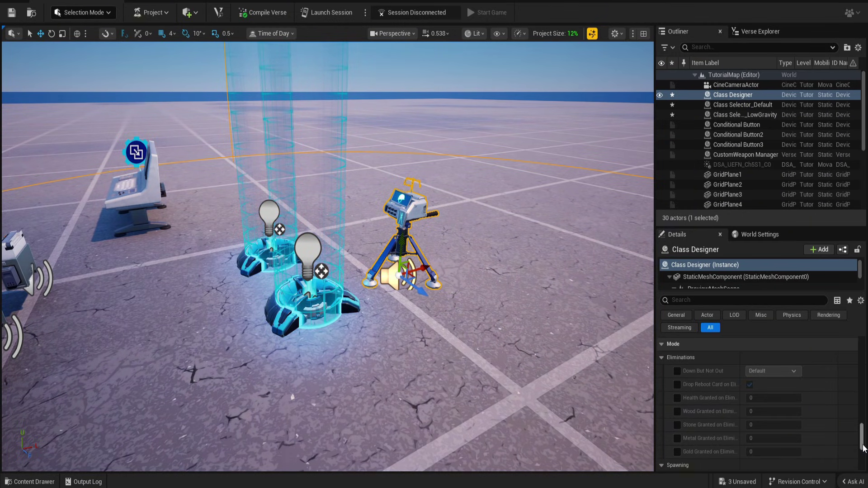
{"action": "left_click_drag", "start_coordinate": [866, 365], "coordinate": [865, 339]}
On Class Selector_LowGravity, turn off Volume Visible in Game and Throttle Class Changes, and set Clear Items On Switch to Never
{"action": "left_click", "coordinate": [310, 308]}
{"action": "scroll", "coordinate": [745, 431], "scroll_direction": "down", "scroll_amount": 5}
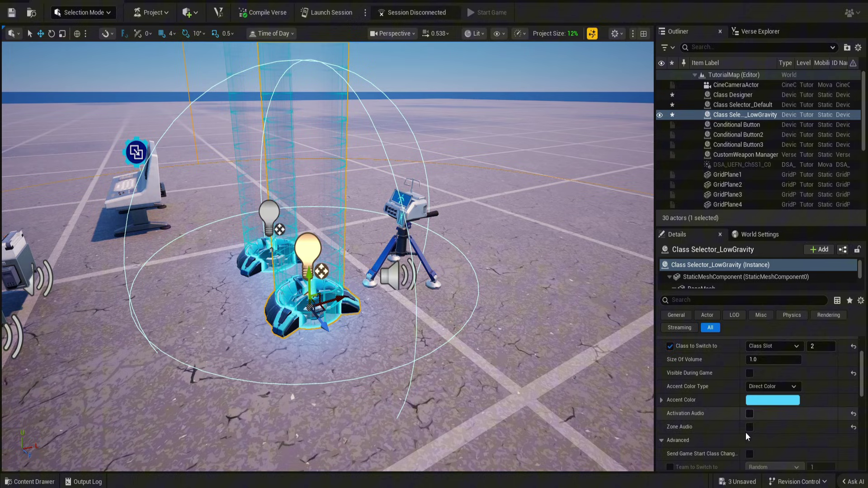
{"action": "scroll", "coordinate": [750, 427], "scroll_direction": "down", "scroll_amount": 4}
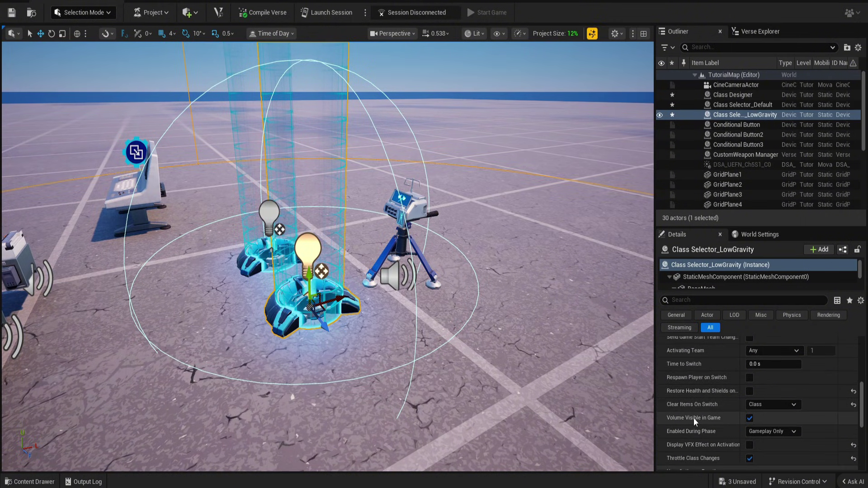
{"action": "left_click", "coordinate": [749, 418]}
{"action": "scroll", "coordinate": [703, 425], "scroll_direction": "down", "scroll_amount": 2}
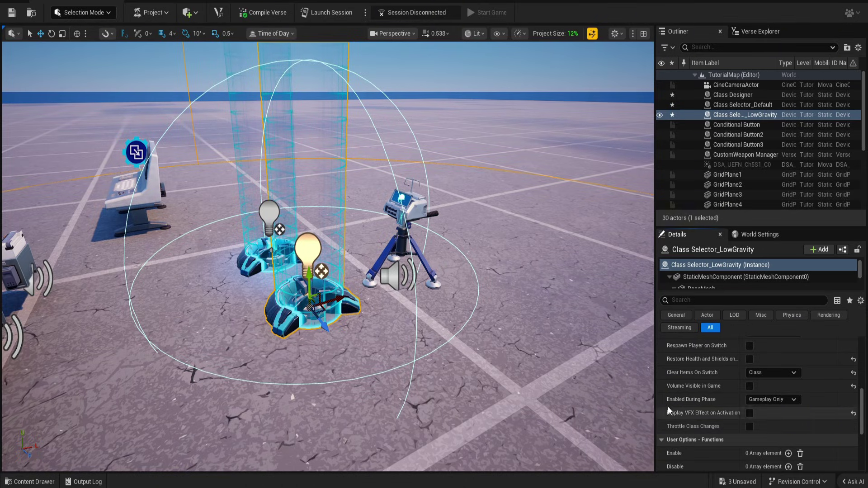
{"action": "key", "text": "s"}
{"action": "right_click_drag", "start_coordinate": [506, 368], "coordinate": [484, 337]}
{"action": "key", "text": "w"}
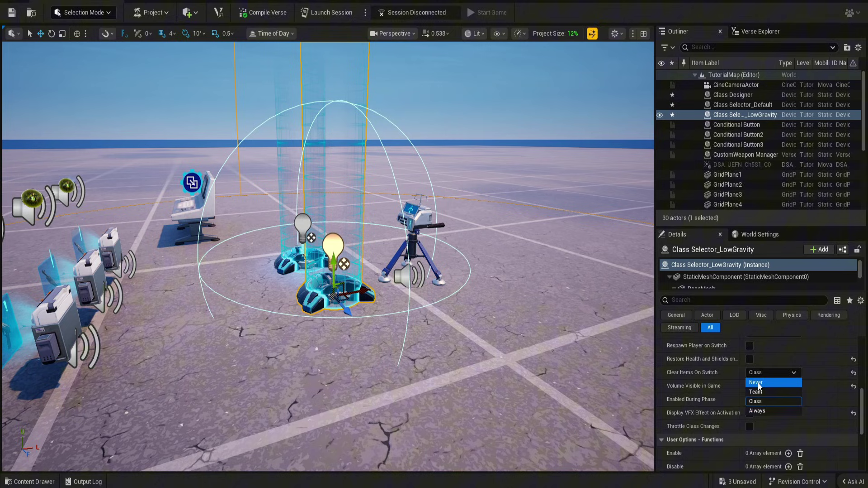
{"action": "left_click", "coordinate": [757, 383]}
Duplicate the Class Designer and Class Selector_LowGravity together, placing the copies about 180 units along the third location axis
{"action": "right_click_drag", "start_coordinate": [565, 344], "coordinate": [546, 321]}
{"action": "key", "text": "d"}
{"action": "key", "text": "a"}
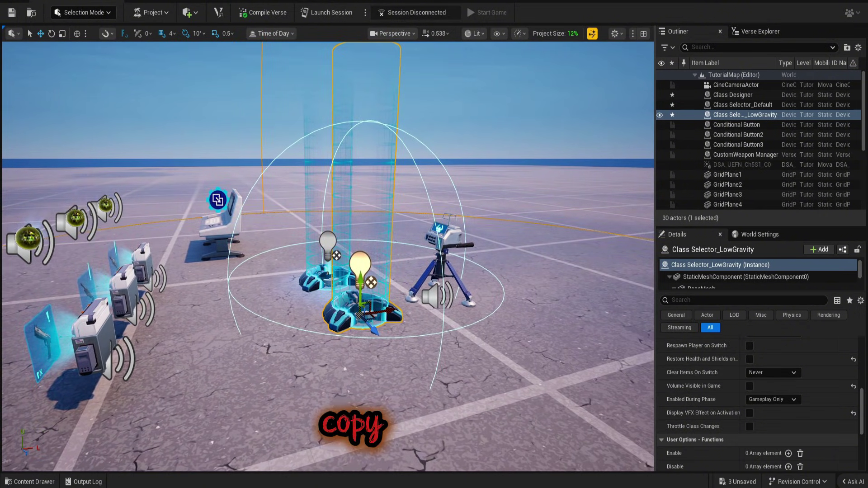
{"action": "left_click", "coordinate": [448, 241], "text": "ctrl"}
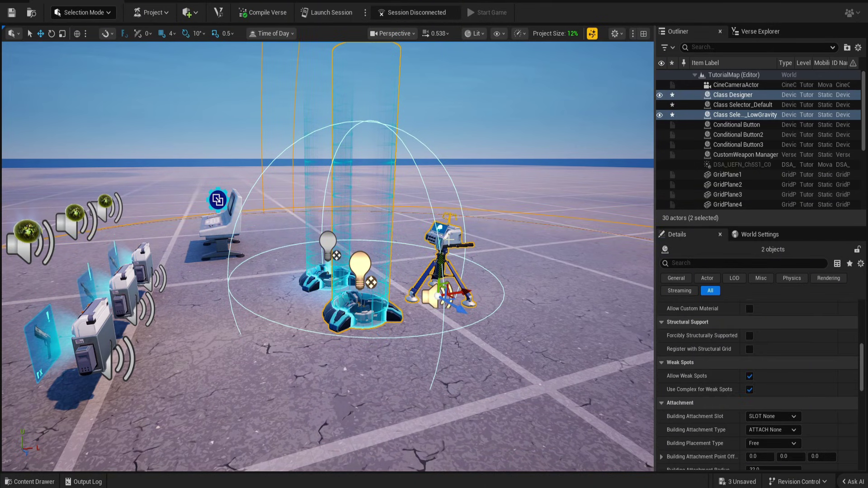
{"action": "left_click_drag", "start_coordinate": [461, 312], "coordinate": [548, 376], "text": "alt"}
Rename the copied class selector as Class Selector_InstantReload and set its Class to Switch to slot to 3
{"action": "left_click", "coordinate": [746, 134]}
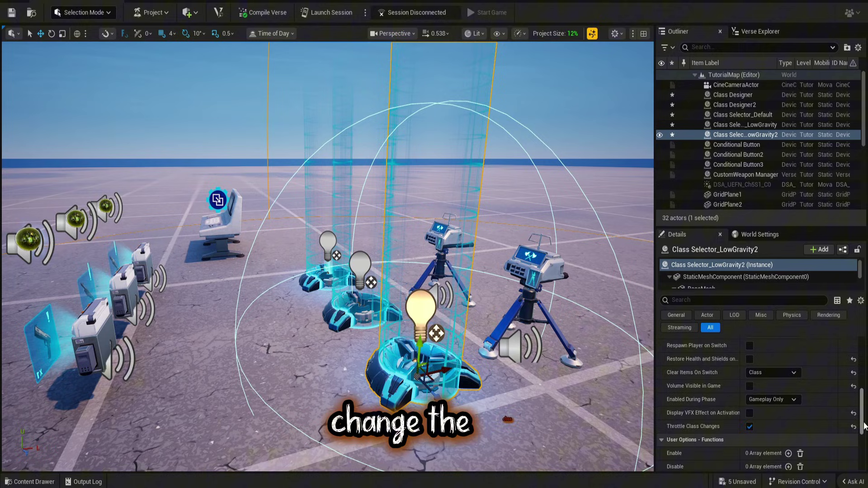
{"action": "left_click", "coordinate": [754, 135]}
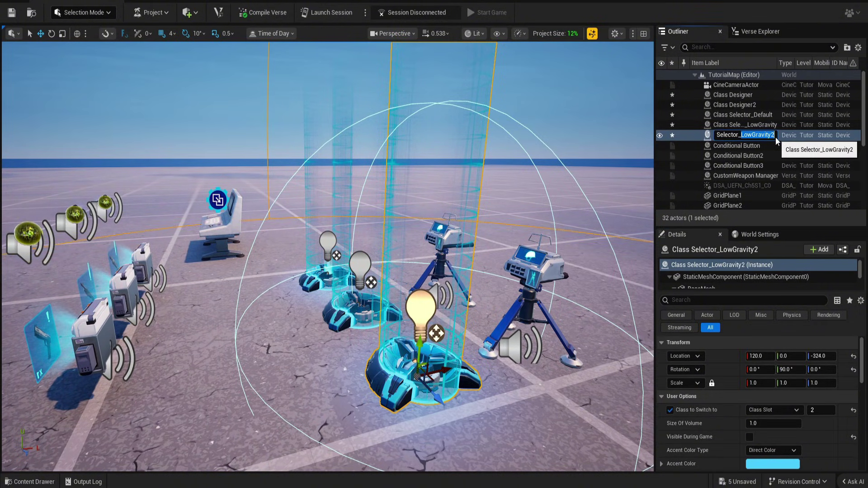
{"action": "type", "text": "Instan"}
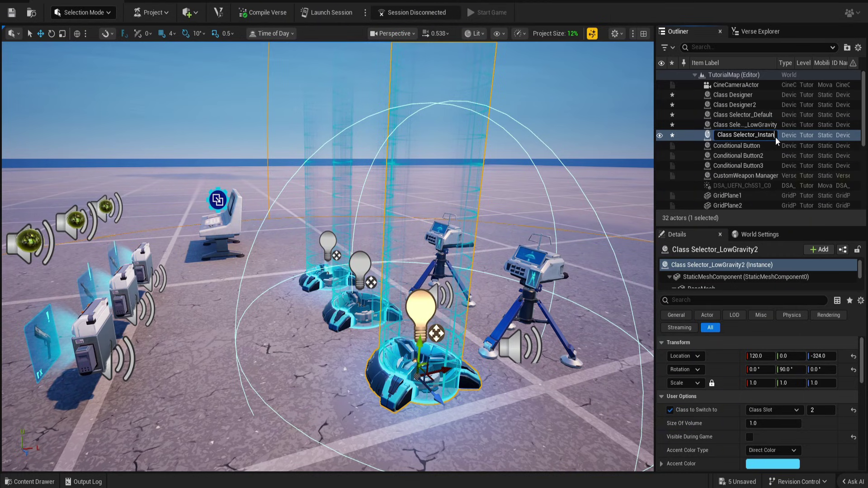
{"action": "type", "text": "tReload"}
{"action": "key", "text": "Return"}
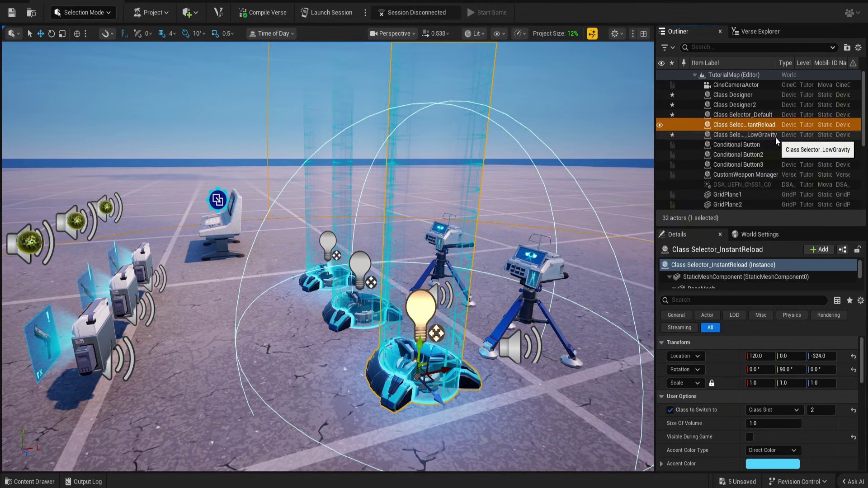
{"action": "left_click", "coordinate": [805, 410]}
{"action": "type", "text": "3"}
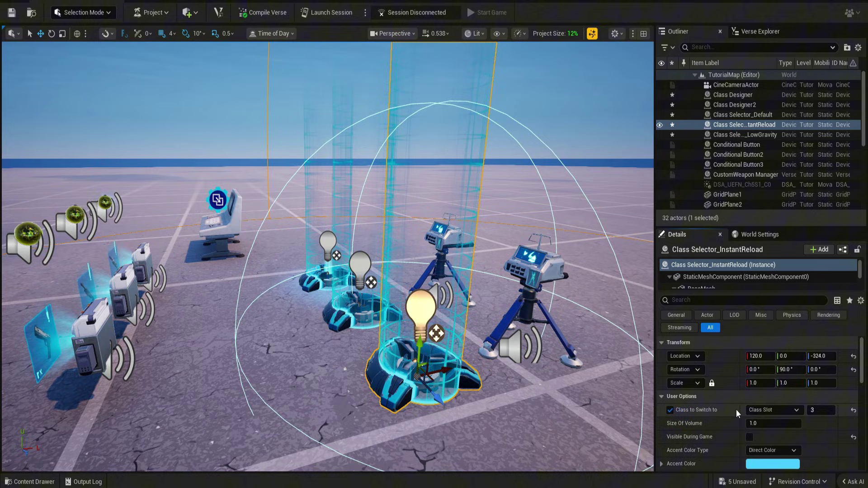
Set the Class Identifier slot of the copied Class Designer2 to 3
{"action": "left_click", "coordinate": [555, 277]}
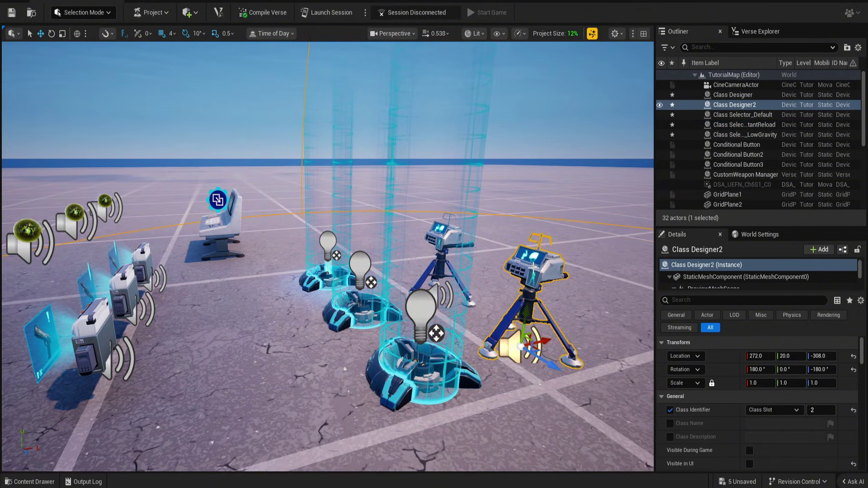
{"action": "left_click", "coordinate": [814, 410]}
{"action": "type", "text": "3"}
{"action": "scroll", "coordinate": [728, 408], "scroll_direction": "down", "scroll_amount": 1}
{"action": "scroll", "coordinate": [742, 416], "scroll_direction": "down", "scroll_amount": 3}
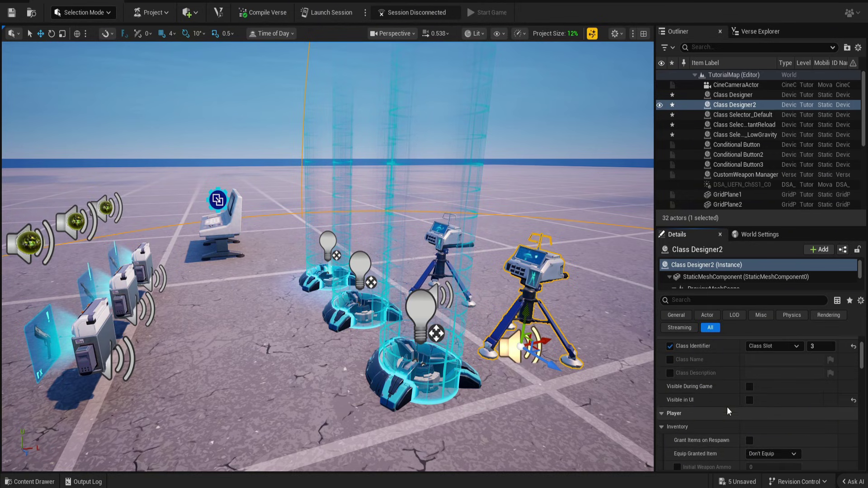
Find the Gravity option on Class Designer2 and turn off its override
{"action": "scroll", "coordinate": [728, 412], "scroll_direction": "up", "scroll_amount": 3}
{"action": "left_click", "coordinate": [690, 300]}
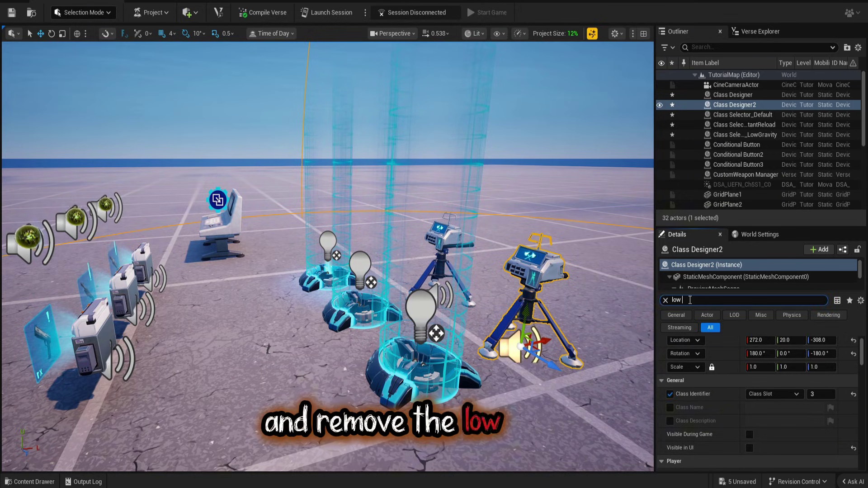
{"action": "type", "text": "low"}
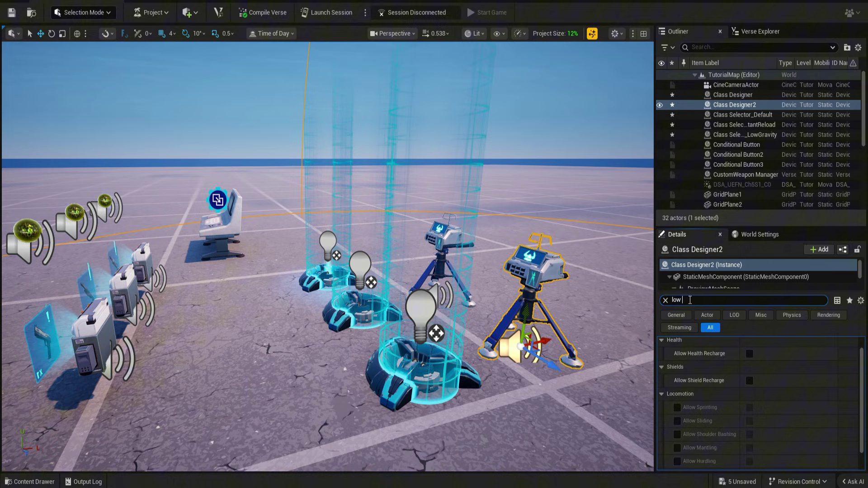
{"action": "key", "text": "BackSpace"}
{"action": "key", "text": "BackSpace"}
{"action": "type", "text": "avi"}
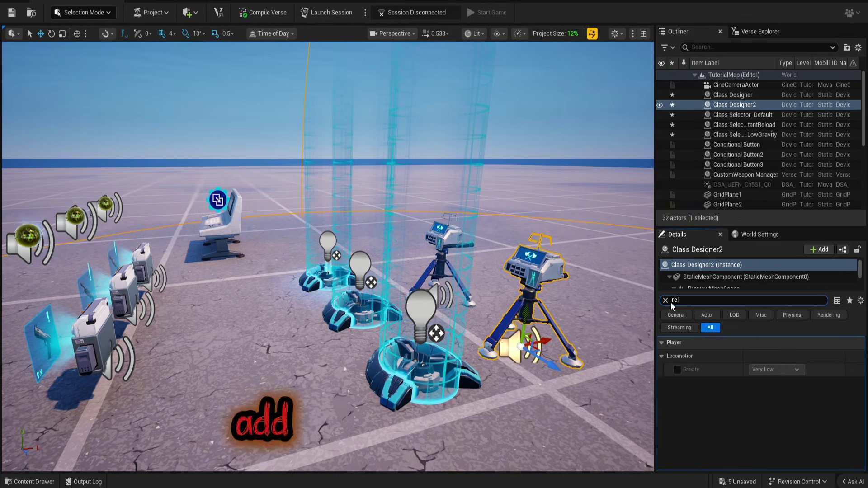
Find the Instant Reload option on Class Designer2, then enable both its override and its value
{"action": "type", "text": "reload"}
{"action": "left_click", "coordinate": [676, 369]}
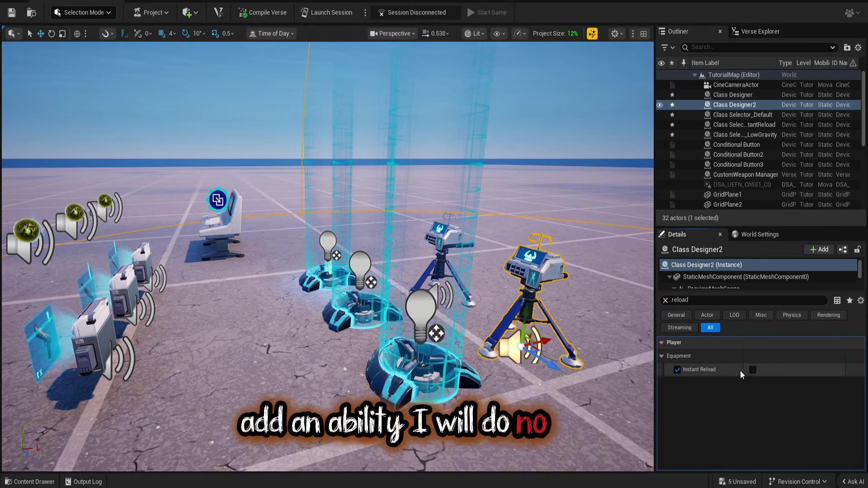
{"action": "left_click", "coordinate": [752, 369]}
{"action": "left_click", "coordinate": [664, 300]}
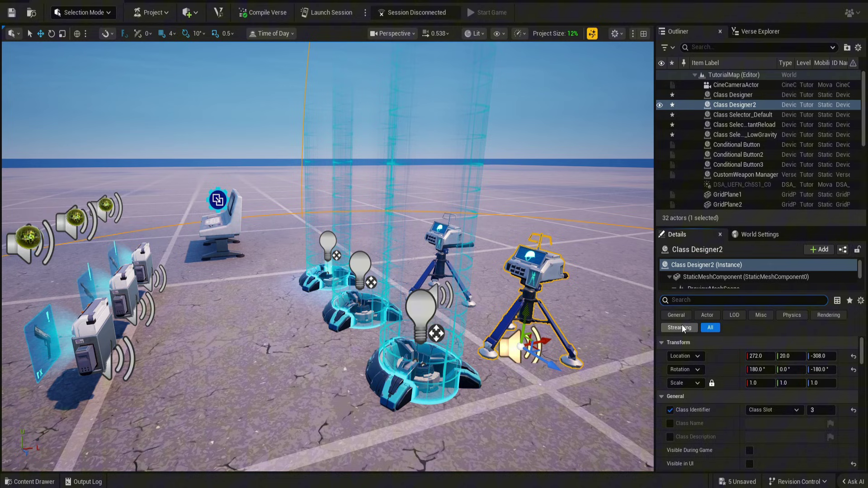
On Class Selector_InstantReload, set Clear Items On Switch to Never and turn off Throttle Class Changes
{"action": "left_click", "coordinate": [454, 352]}
{"action": "scroll", "coordinate": [761, 417], "scroll_direction": "down", "scroll_amount": 9}
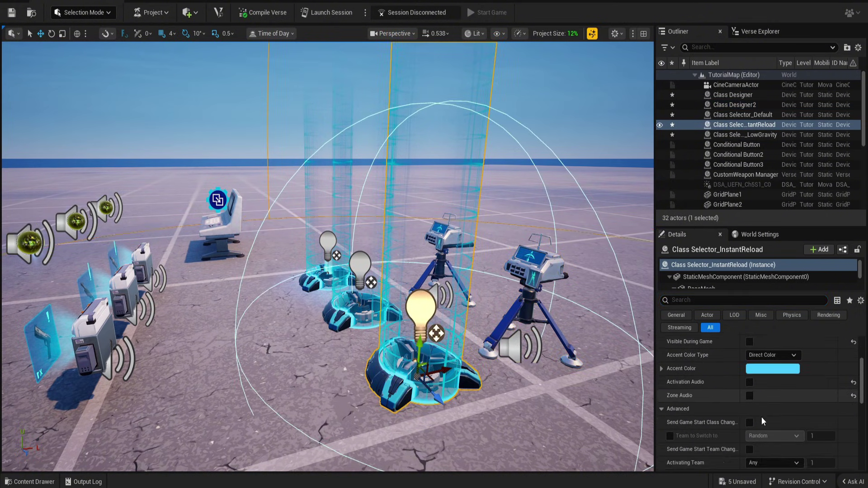
{"action": "scroll", "coordinate": [785, 421], "scroll_direction": "down", "scroll_amount": 2}
{"action": "left_click", "coordinate": [755, 389]}
{"action": "left_click", "coordinate": [757, 399]}
{"action": "scroll", "coordinate": [705, 398], "scroll_direction": "down", "scroll_amount": 2}
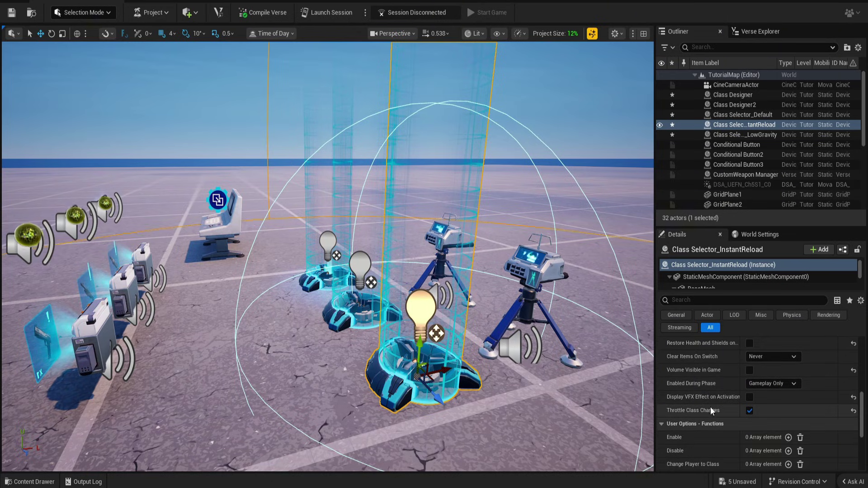
Duplicate Class Selector_InstantReload and Class Designer2 together, placing the copies about 184 units along the third location axis
{"action": "scroll", "coordinate": [571, 364], "scroll_direction": "down", "scroll_amount": 5}
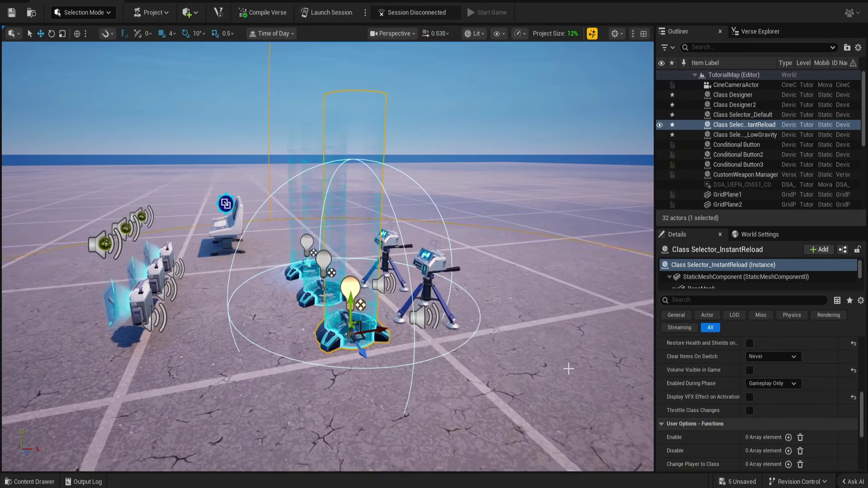
{"action": "left_click", "coordinate": [424, 275], "text": "ctrl"}
{"action": "left_click_drag", "start_coordinate": [445, 340], "coordinate": [524, 415], "text": "alt"}
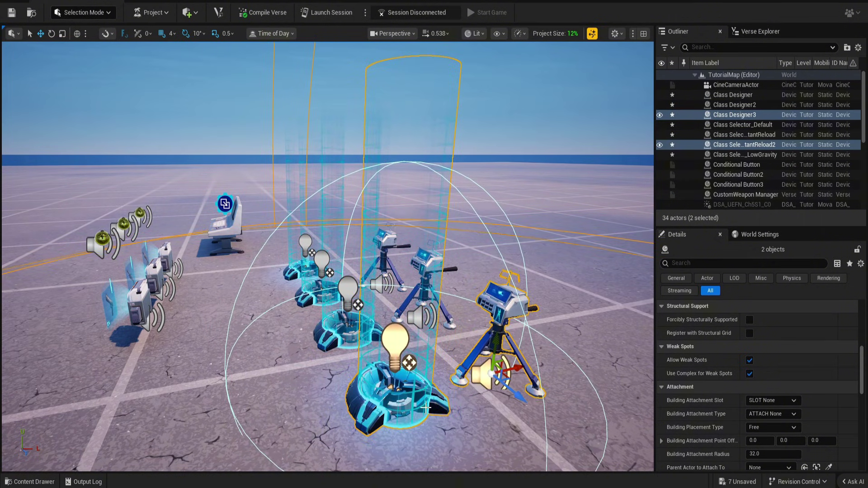
Rename the newly copied class selector as Class Selector_Overshield
{"action": "left_click", "coordinate": [388, 398]}
{"action": "scroll", "coordinate": [727, 401], "scroll_direction": "up", "scroll_amount": 4}
{"action": "scroll", "coordinate": [728, 404], "scroll_direction": "up", "scroll_amount": 5}
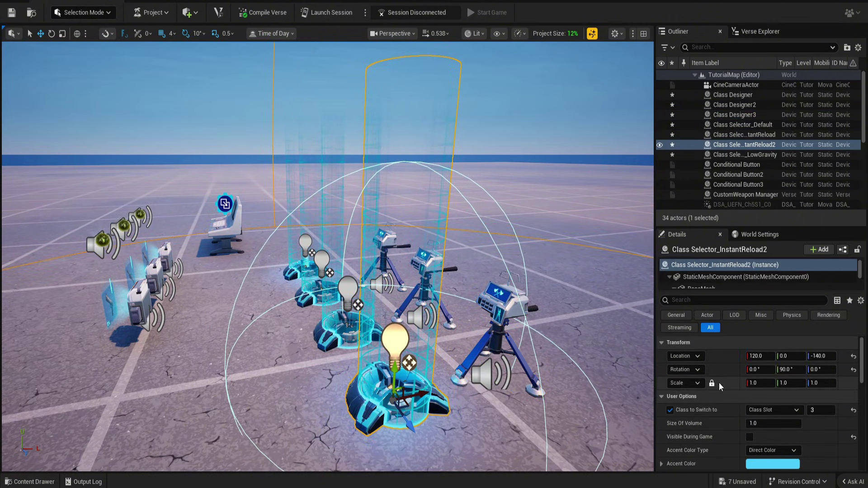
{"action": "left_click", "coordinate": [753, 145]}
{"action": "left_click", "coordinate": [743, 145]}
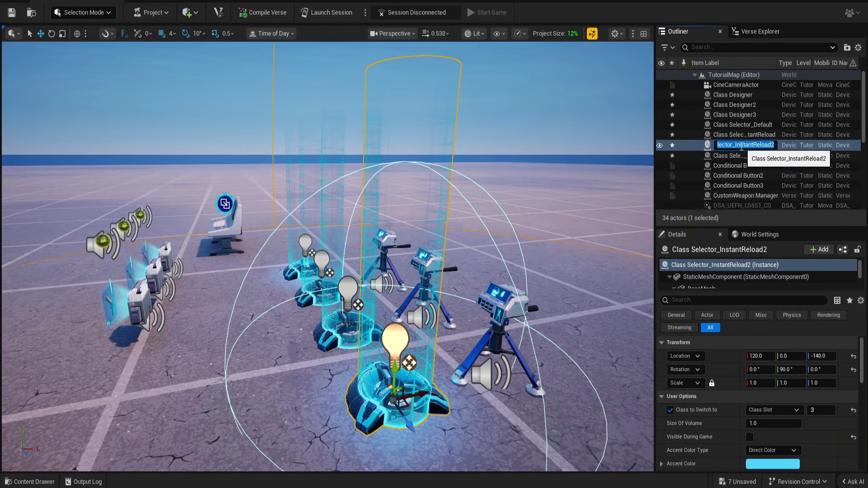
{"action": "left_click", "coordinate": [735, 145]}
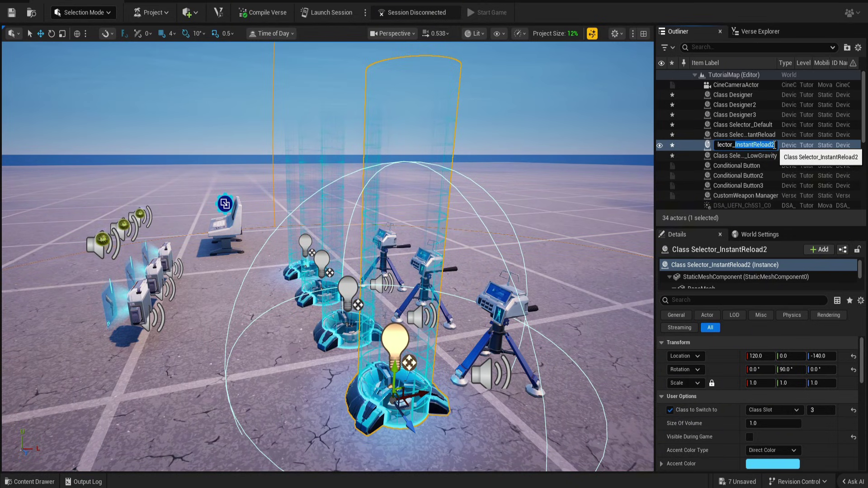
{"action": "type", "text": "Ov"}
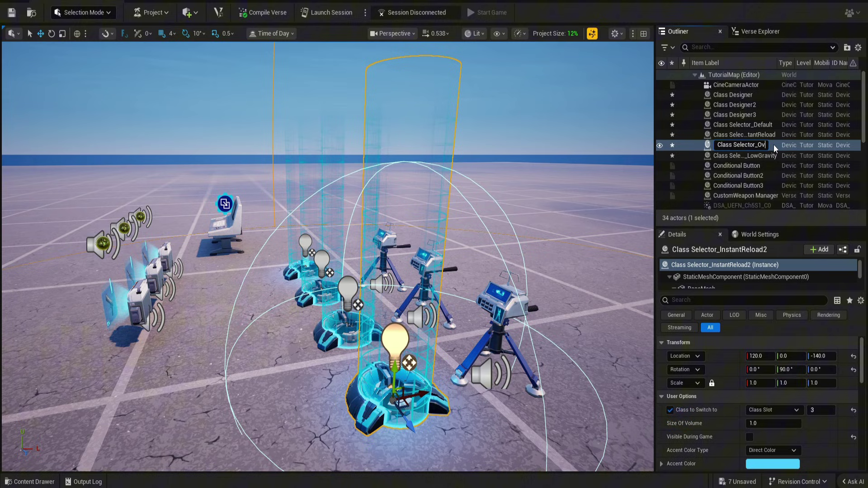
{"action": "type", "text": "ershield"}
{"action": "key", "text": "Return"}
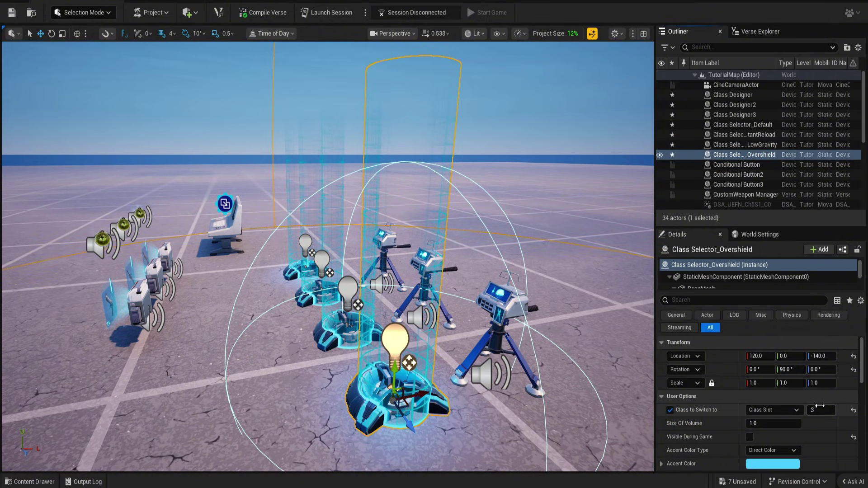
On Class Selector_Overshield, enter the class slot to switch to and set Clear Items On Switch to Never
{"action": "scroll", "coordinate": [793, 396], "scroll_direction": "down", "scroll_amount": 1}
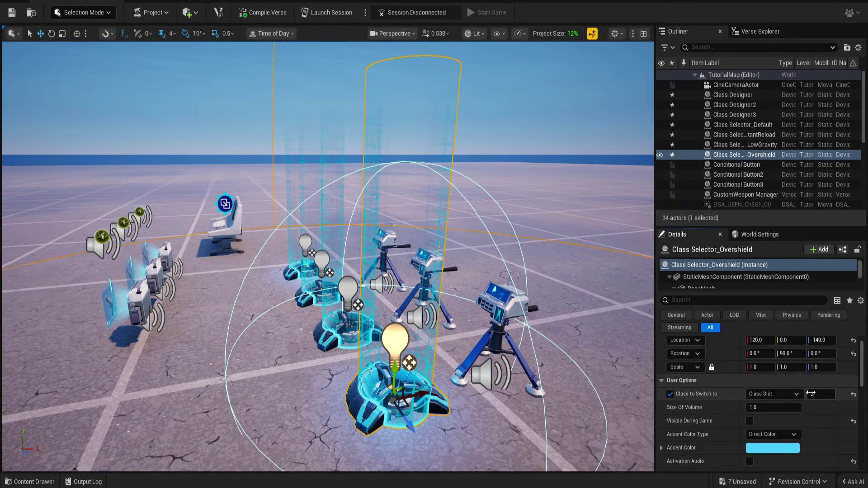
{"action": "key", "text": "Return"}
{"action": "scroll", "coordinate": [811, 401], "scroll_direction": "down", "scroll_amount": 8}
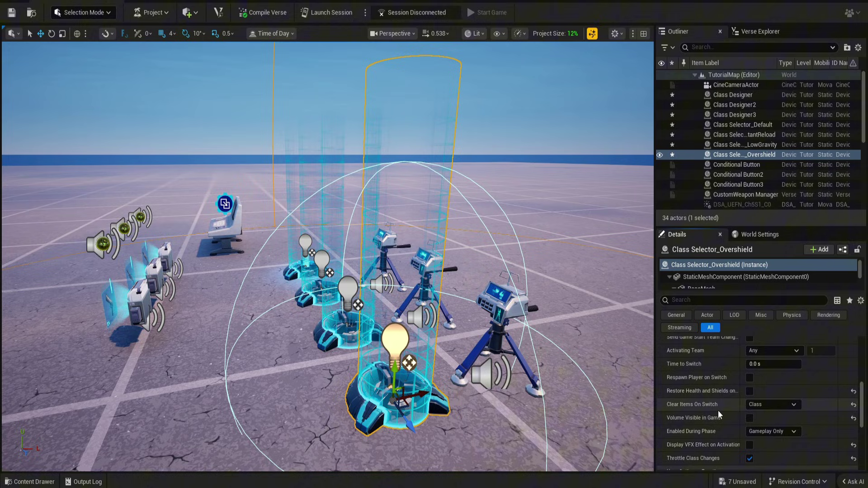
{"action": "left_click", "coordinate": [754, 414]}
{"action": "scroll", "coordinate": [711, 425], "scroll_direction": "down", "scroll_amount": 3}
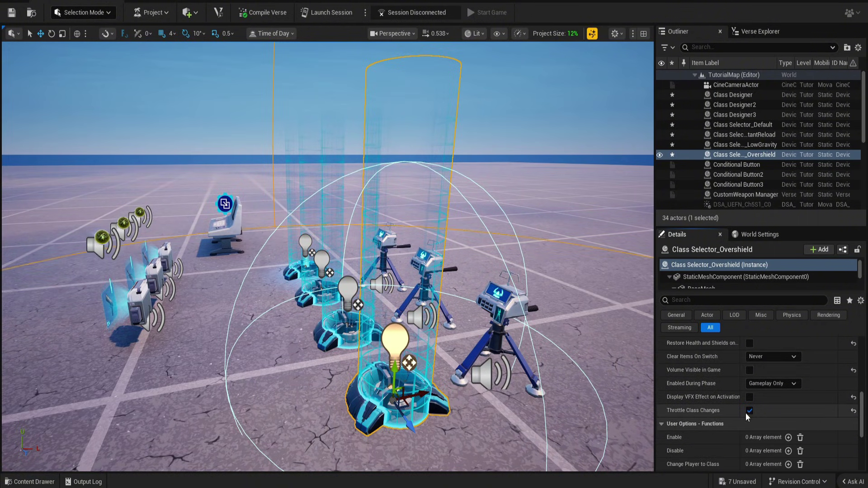
Set the class slot of Class Designer3 to 4 and remove its Instant Reload ability
{"action": "left_click", "coordinate": [501, 313]}
{"action": "scroll", "coordinate": [752, 401], "scroll_direction": "up", "scroll_amount": 3}
{"action": "left_click", "coordinate": [816, 411]}
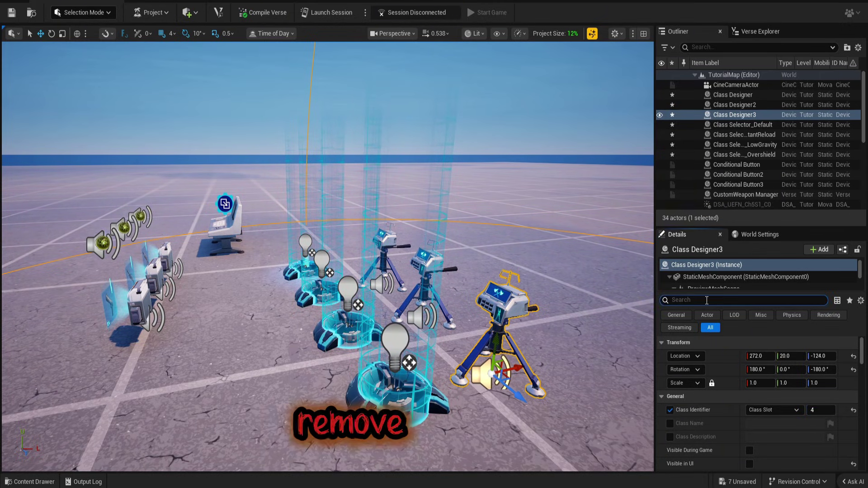
{"action": "type", "text": "instan"}
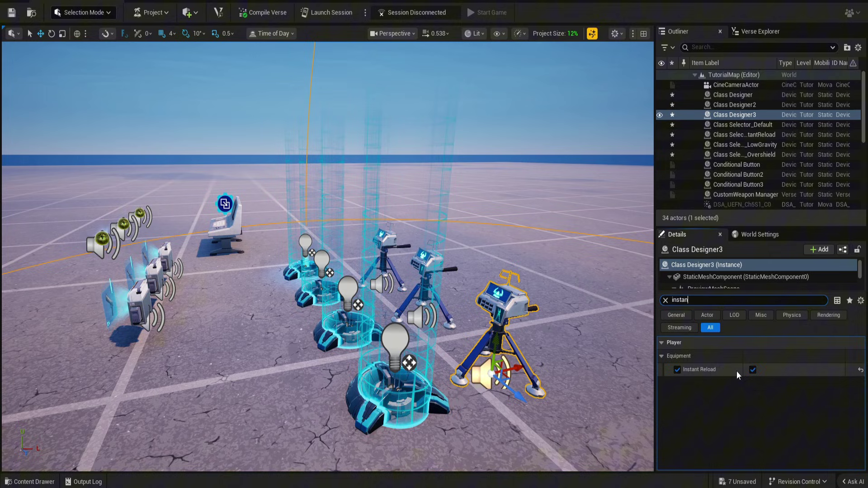
{"action": "left_click", "coordinate": [666, 301]}
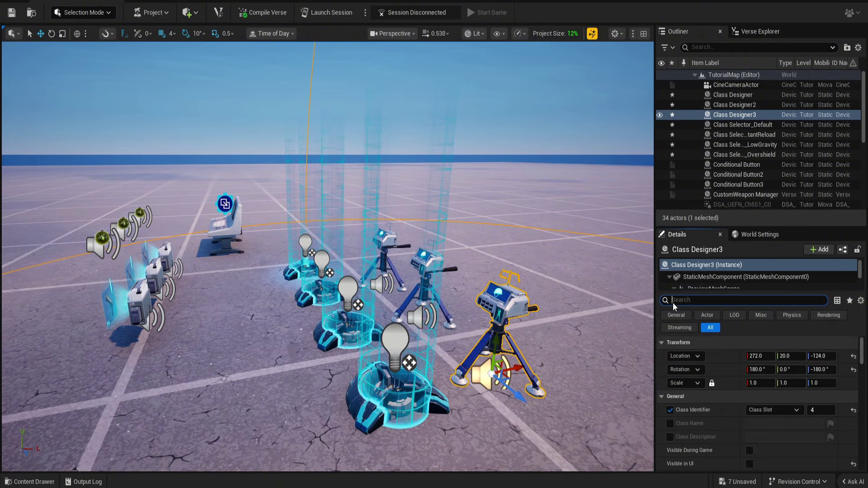
Find Allow Overshield on Class Designer3, enable its override and value, and save all modified packages
{"action": "left_click", "coordinate": [691, 298]}
{"action": "type", "text": "over"}
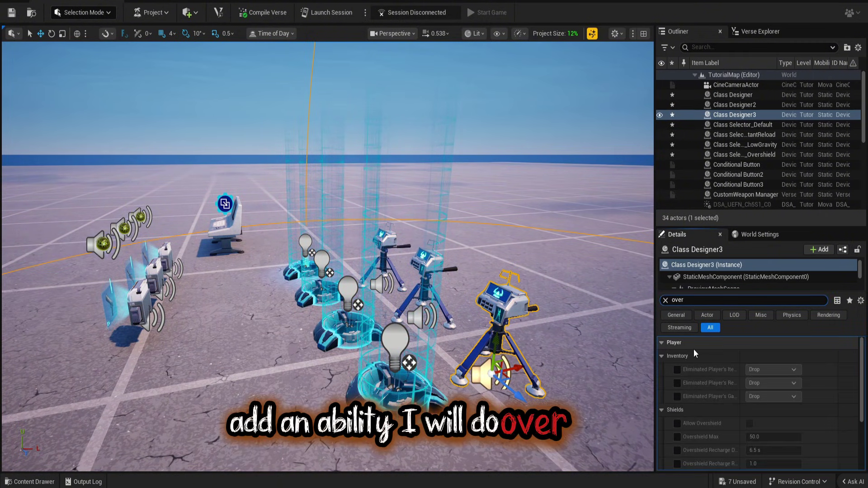
{"action": "left_click", "coordinate": [749, 391]}
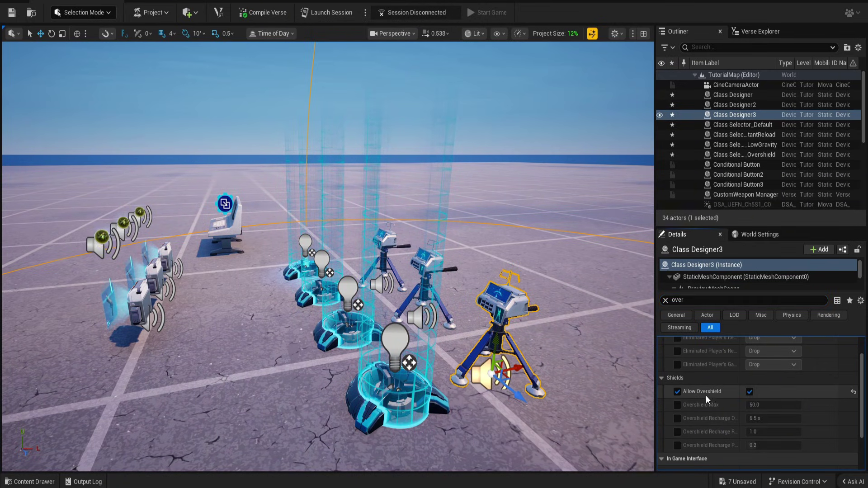
{"action": "left_click", "coordinate": [738, 481]}
{"action": "left_click", "coordinate": [515, 350]}
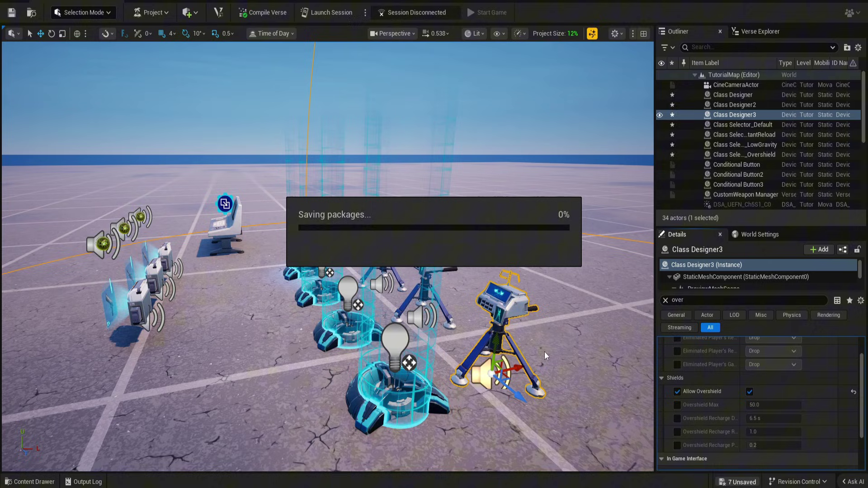
{"action": "scroll", "coordinate": [727, 438], "scroll_direction": "up", "scroll_amount": 2}
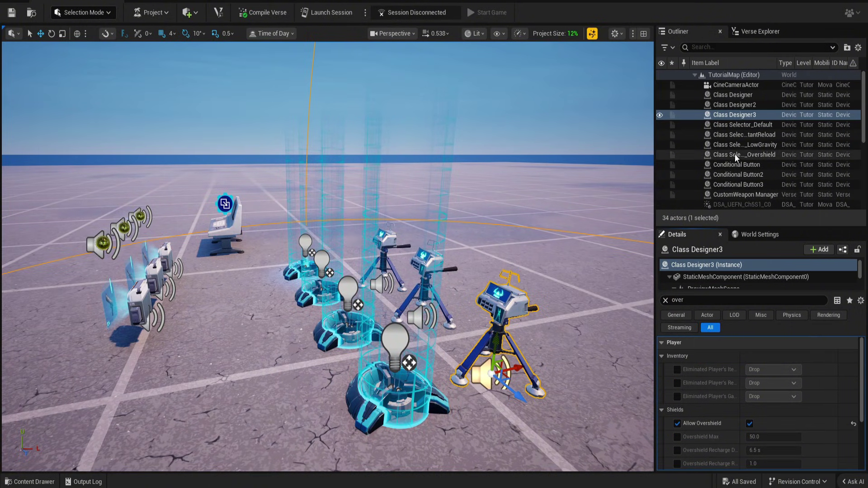
On CustomWeapon Manager, fill AllWeapons Index 0 with VFX Powerup as VFX1 and Class Selector_LowGravity as ClassSelector
{"action": "key", "text": "a"}
{"action": "right_click_drag", "start_coordinate": [601, 287], "coordinate": [641, 288]}
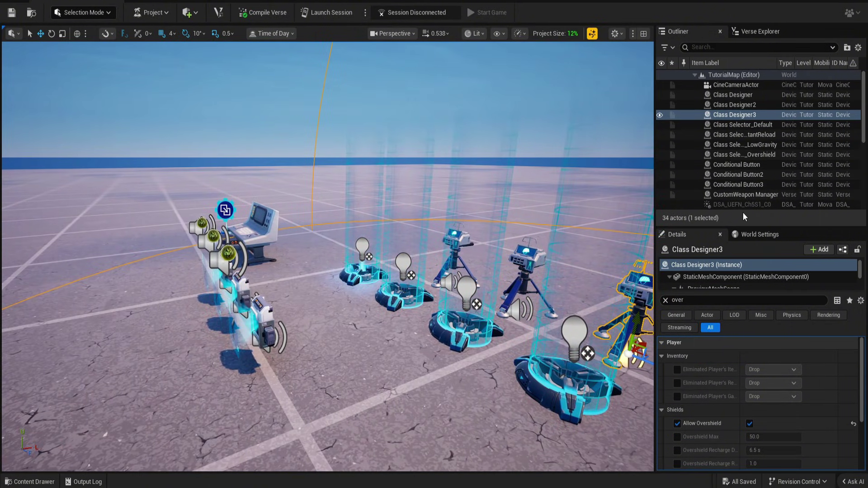
{"action": "left_click", "coordinate": [664, 300]}
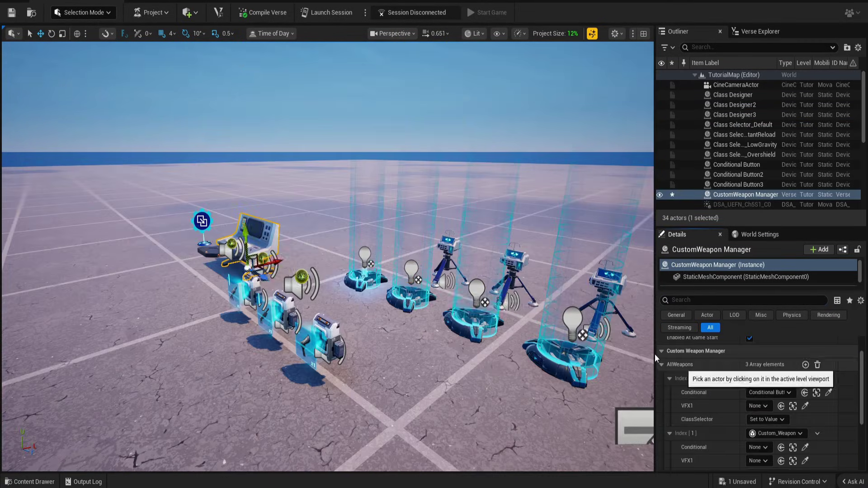
{"action": "left_click", "coordinate": [235, 248]}
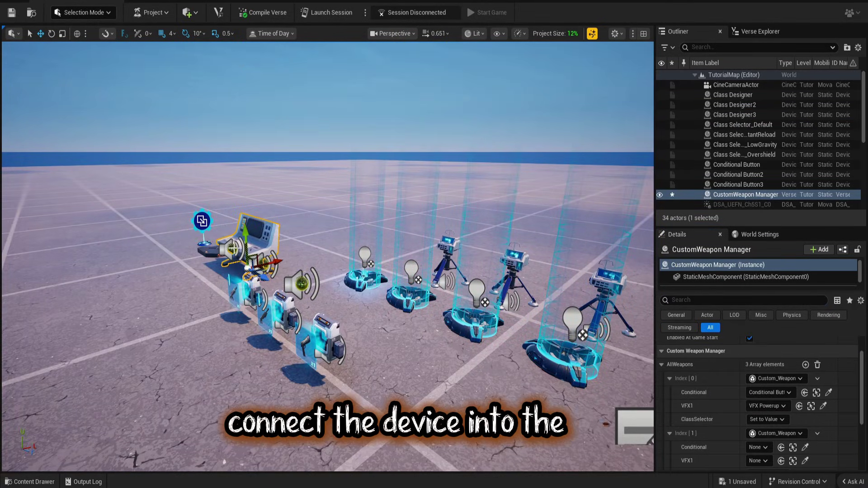
{"action": "left_click", "coordinate": [777, 420]}
{"action": "left_click", "coordinate": [805, 419]}
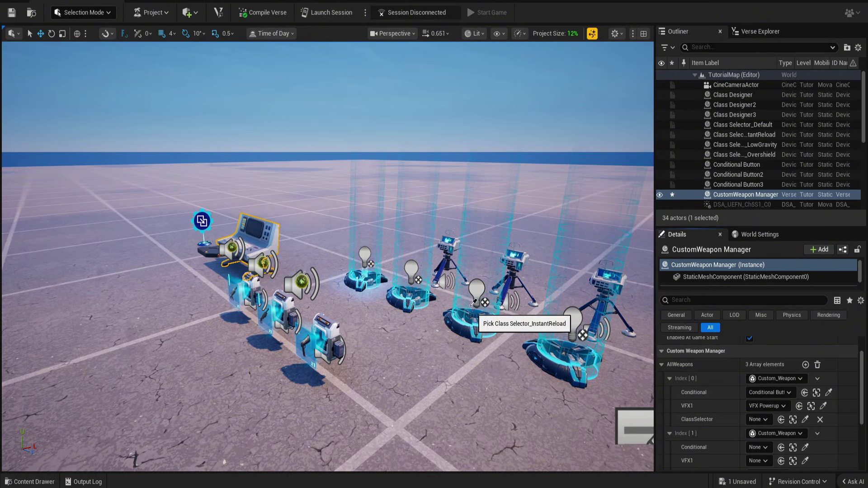
{"action": "left_click", "coordinate": [407, 292]}
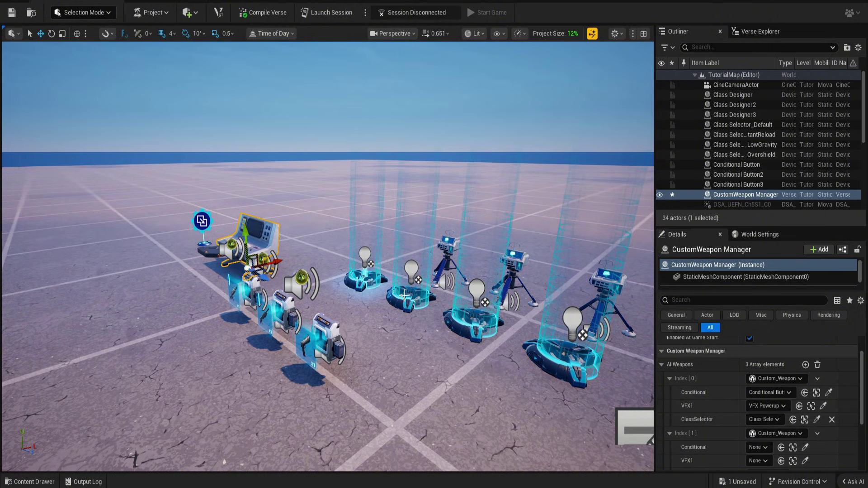
Fill AllWeapons Index 1 with Conditional Button2, VFX Powerup2 and Class Selector_InstantReload
{"action": "scroll", "coordinate": [780, 394], "scroll_direction": "down", "scroll_amount": 2}
{"action": "left_click", "coordinate": [805, 399]}
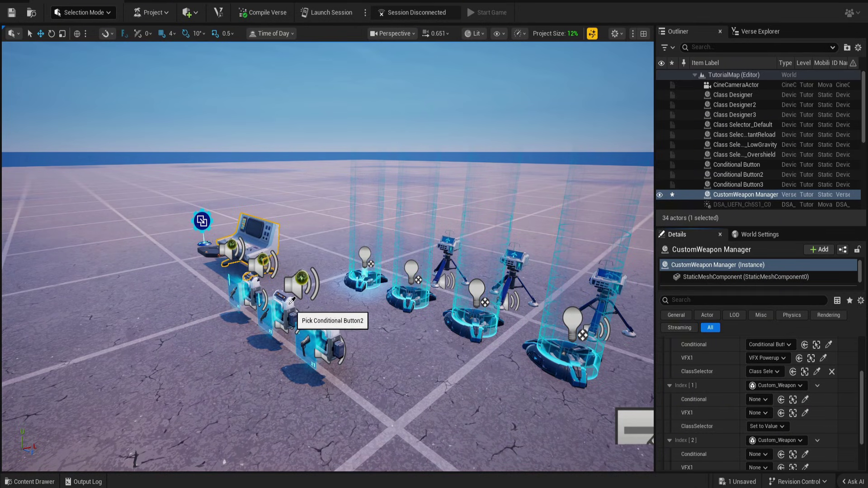
{"action": "left_click", "coordinate": [281, 305]}
{"action": "left_click", "coordinate": [805, 413]}
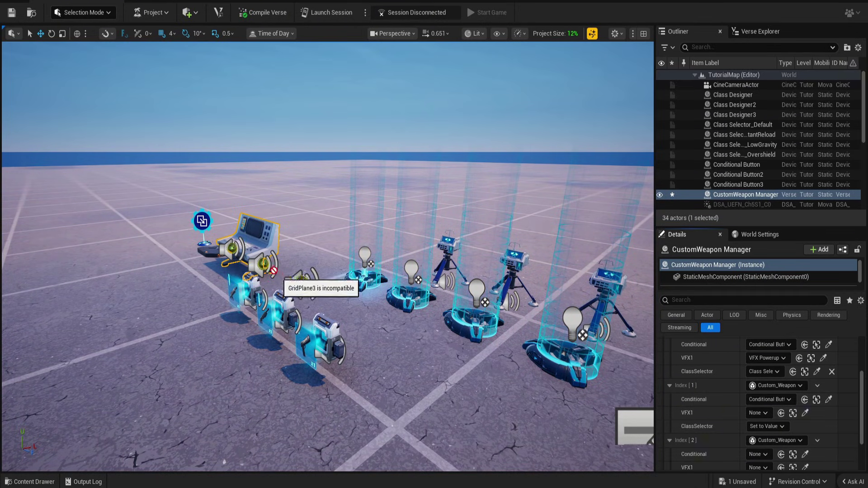
{"action": "left_click", "coordinate": [779, 426]}
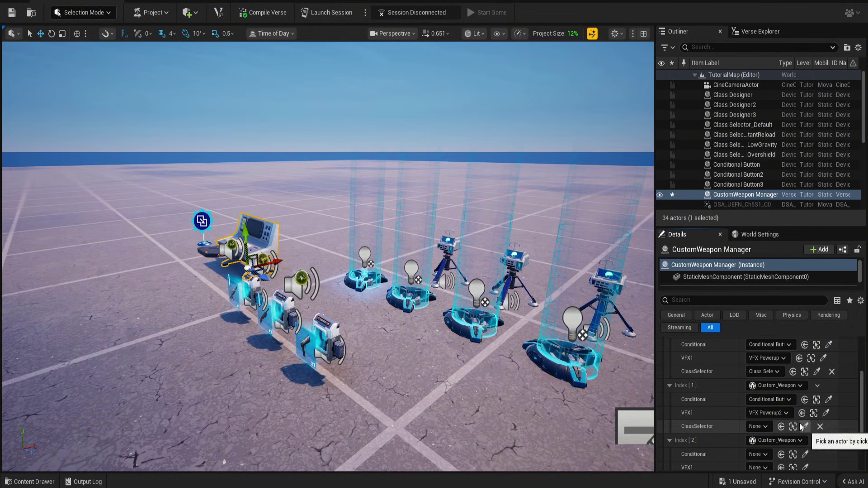
{"action": "left_click", "coordinate": [805, 427]}
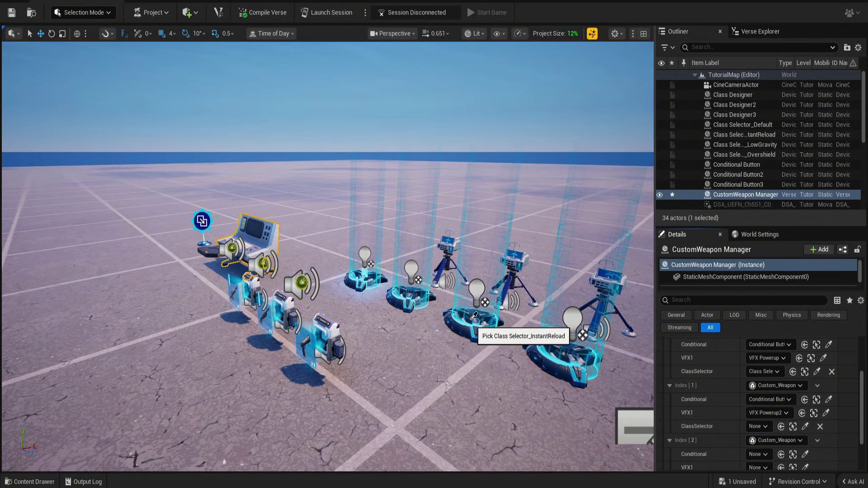
{"action": "left_click", "coordinate": [474, 315]}
Fill AllWeapons Index 2 with Conditional Button3, VFX Powerup3 and Class Selector_Overshield
{"action": "scroll", "coordinate": [474, 315], "scroll_direction": "down", "scroll_amount": 3}
{"action": "scroll", "coordinate": [724, 413], "scroll_direction": "down", "scroll_amount": 2}
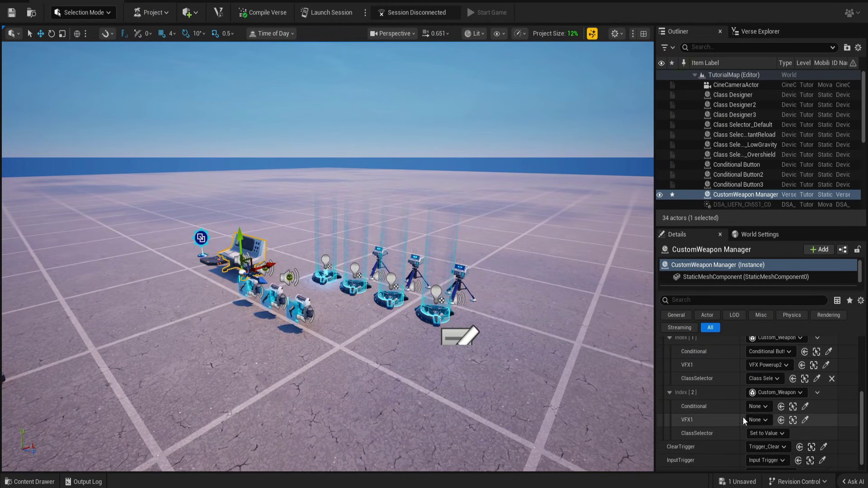
{"action": "left_click", "coordinate": [805, 406]}
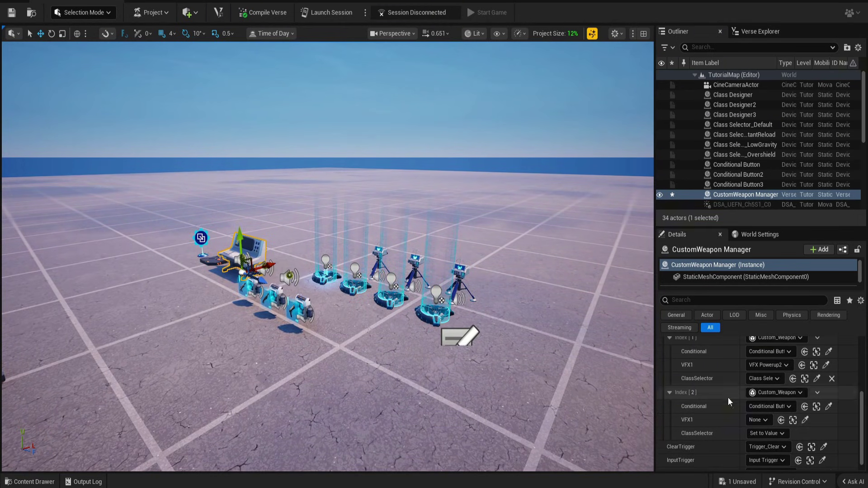
{"action": "left_click", "coordinate": [805, 421]}
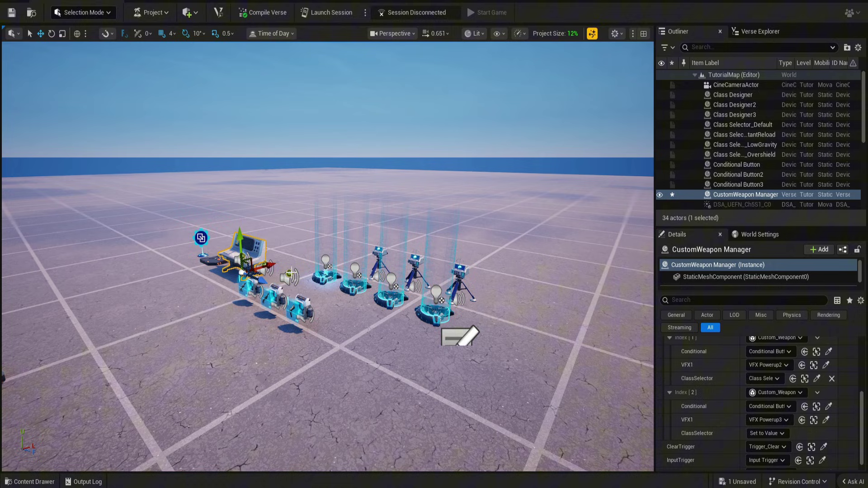
{"action": "left_click", "coordinate": [767, 433]}
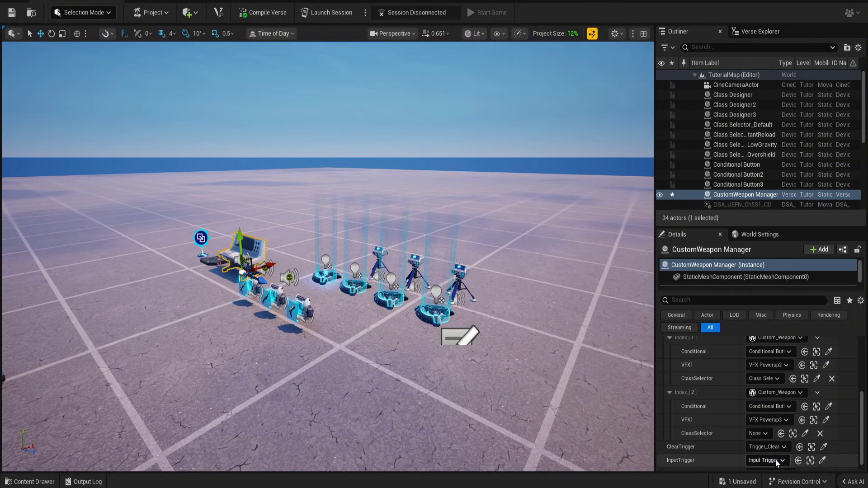
{"action": "left_click", "coordinate": [804, 433]}
{"action": "left_click", "coordinate": [435, 309]}
Collapse the Index 2 and Index 1 entries of the CustomWeapon Manager's AllWeapons array
{"action": "right_click_drag", "start_coordinate": [434, 310], "coordinate": [524, 310]}
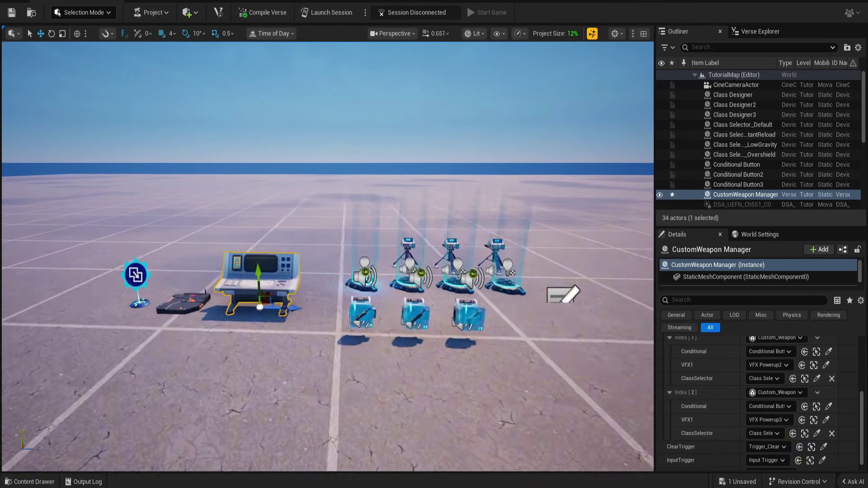
{"action": "left_click_drag", "start_coordinate": [432, 271], "coordinate": [430, 260]}
{"action": "left_click", "coordinate": [670, 392]}
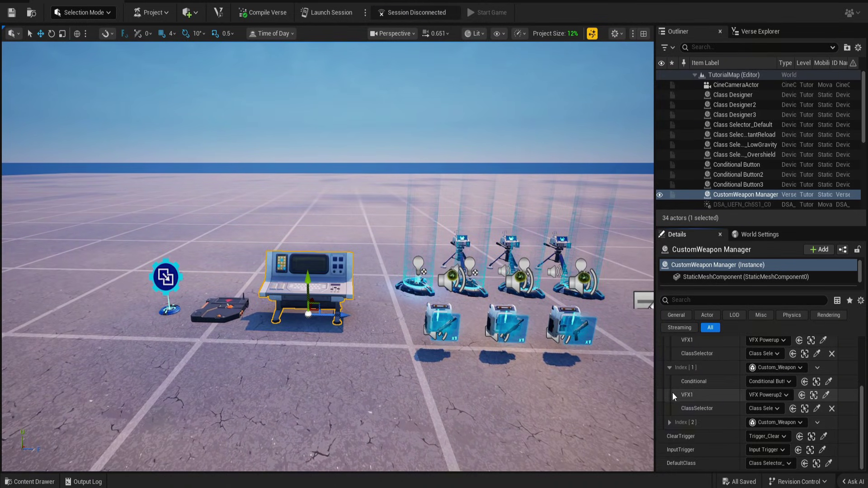
{"action": "left_click", "coordinate": [672, 367]}
{"action": "scroll", "coordinate": [673, 372], "scroll_direction": "up", "scroll_amount": 3}
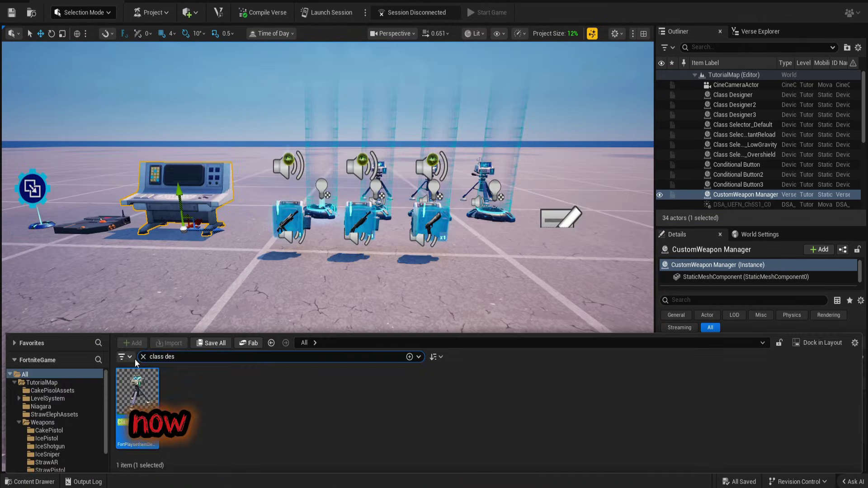
Search the project content for the item granter device and place one between the conditional buttons and the class selectors
{"action": "left_click", "coordinate": [142, 356]}
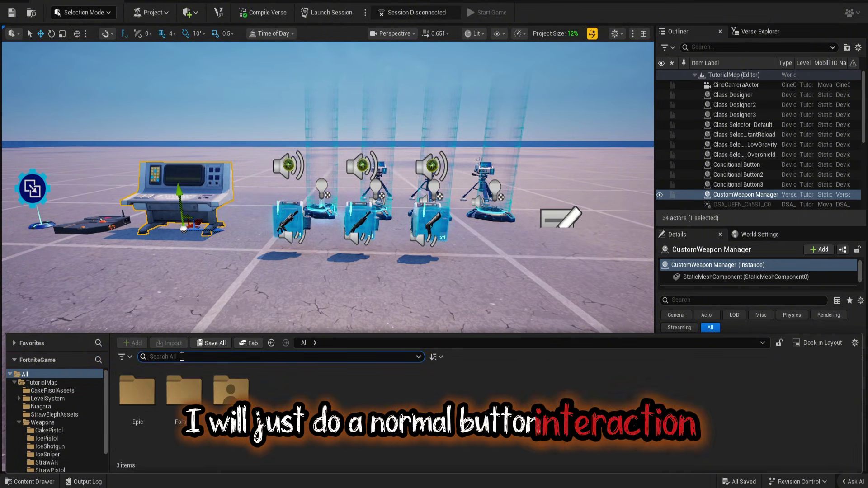
{"action": "type", "text": "item granter"}
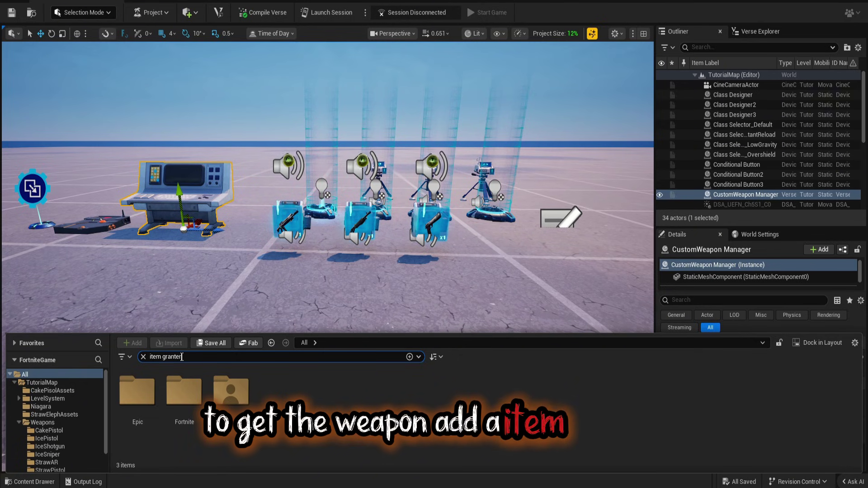
{"action": "left_click_drag", "start_coordinate": [136, 393], "coordinate": [222, 276]}
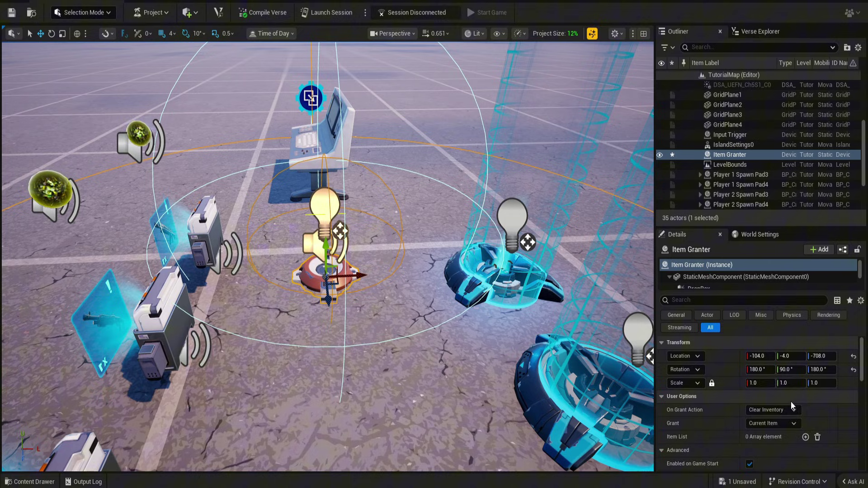
Configure the Item Granter with On Grant Action set to Keep All and Cycle Behavior set to Wrap
{"action": "scroll", "coordinate": [802, 409], "scroll_direction": "down", "scroll_amount": 2}
{"action": "left_click", "coordinate": [780, 379]}
{"action": "left_click", "coordinate": [759, 412]}
{"action": "scroll", "coordinate": [758, 411], "scroll_direction": "down", "scroll_amount": 3}
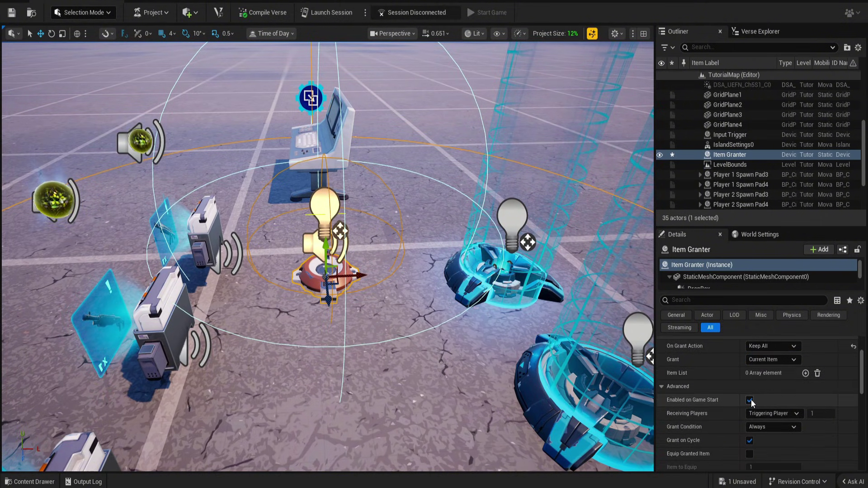
{"action": "scroll", "coordinate": [750, 422], "scroll_direction": "down", "scroll_amount": 2}
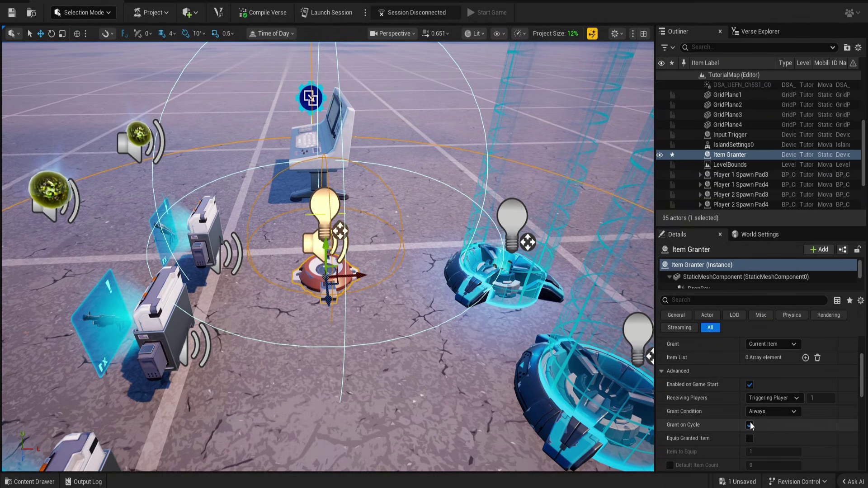
{"action": "scroll", "coordinate": [750, 423], "scroll_direction": "down", "scroll_amount": 5}
{"action": "left_click", "coordinate": [755, 404]}
{"action": "left_click", "coordinate": [759, 414]}
{"action": "scroll", "coordinate": [756, 418], "scroll_direction": "up", "scroll_amount": 6}
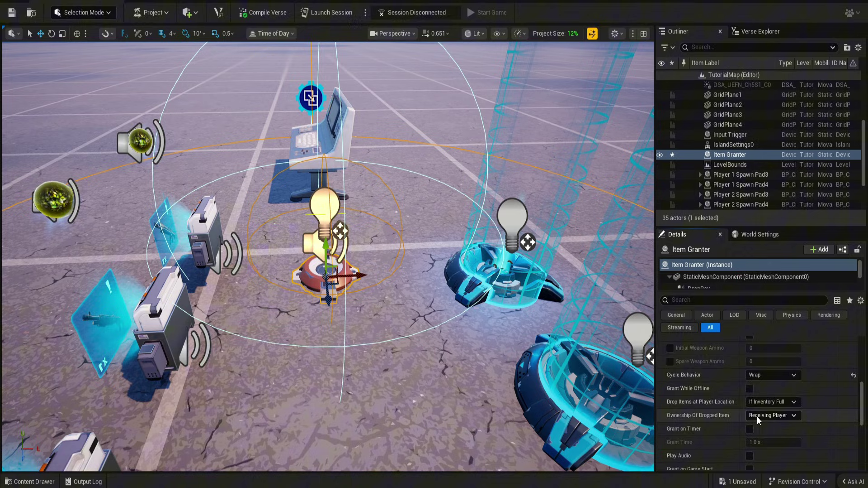
{"action": "scroll", "coordinate": [757, 416], "scroll_direction": "up", "scroll_amount": 4}
Copy the item definition from the first Conditional Button's Key Item 1 into a new Item List entry of the Item Granter
{"action": "left_click", "coordinate": [202, 233]}
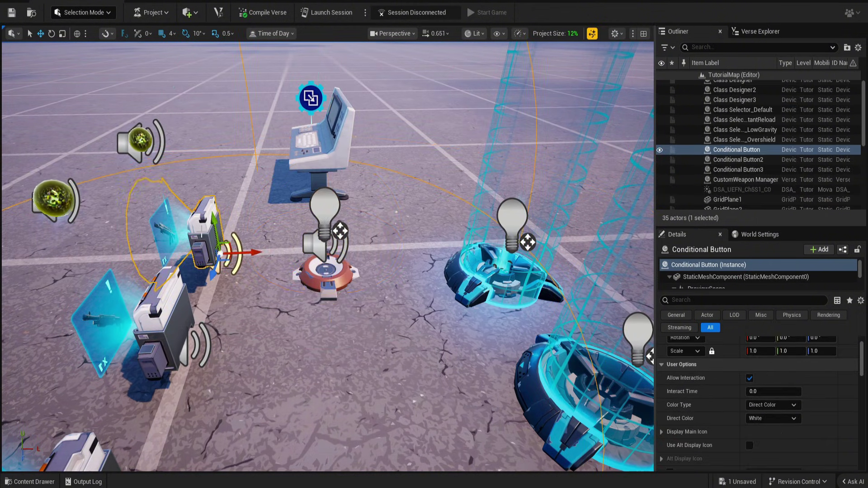
{"action": "right_click_drag", "start_coordinate": [222, 233], "coordinate": [389, 194]}
{"action": "right_click_drag", "start_coordinate": [208, 207], "coordinate": [205, 205]}
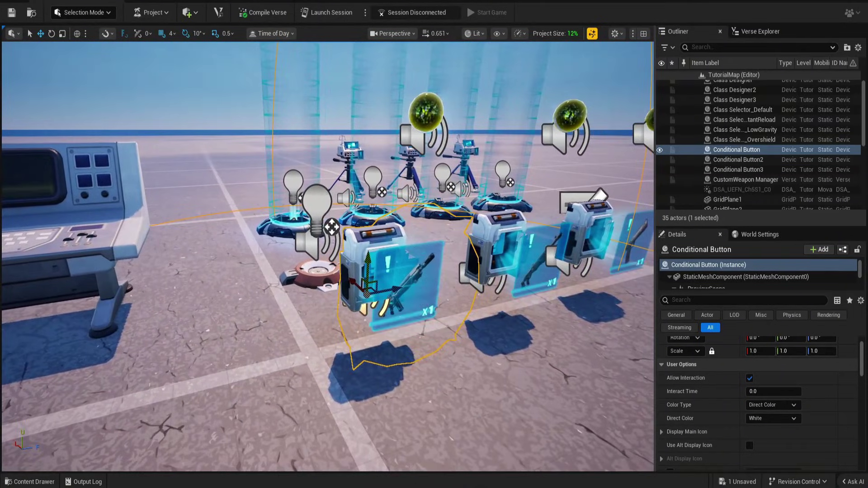
{"action": "scroll", "coordinate": [676, 408], "scroll_direction": "down", "scroll_amount": 4}
{"action": "right_click", "coordinate": [695, 419]}
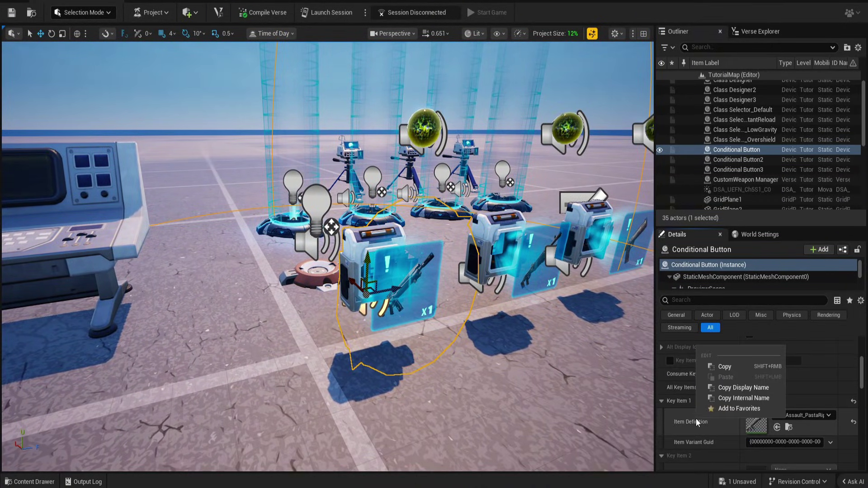
{"action": "left_click", "coordinate": [720, 367]}
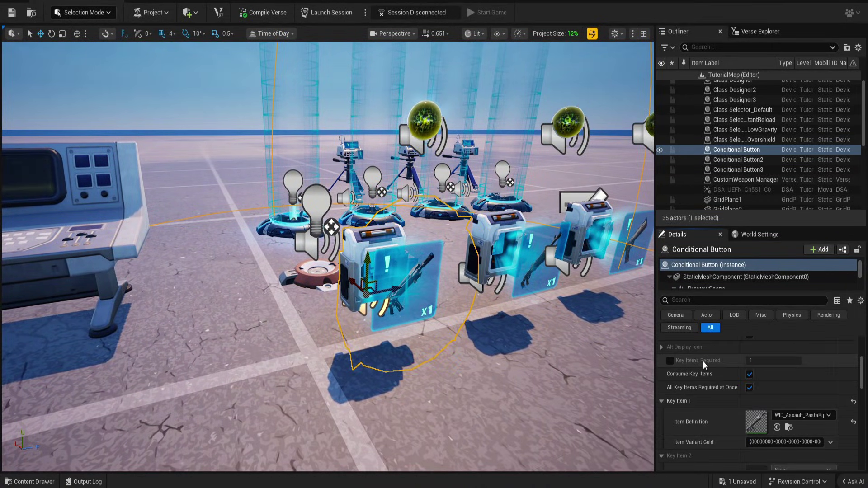
{"action": "left_click", "coordinate": [312, 276]}
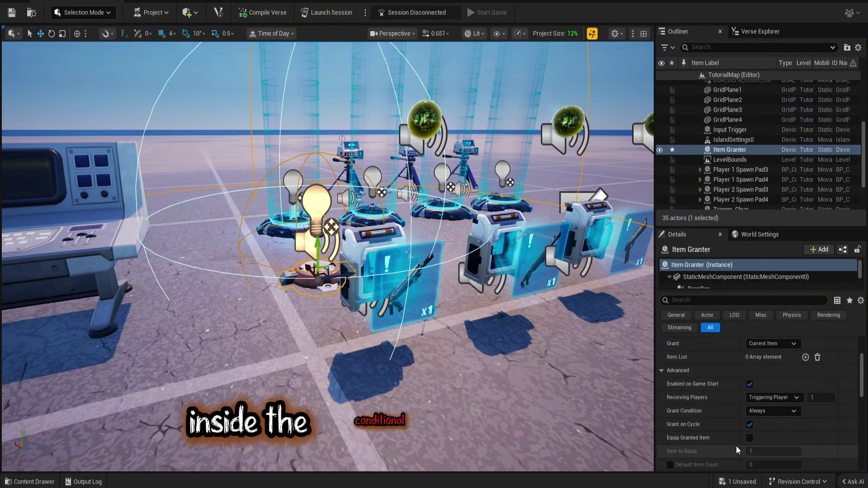
{"action": "scroll", "coordinate": [736, 445], "scroll_direction": "up", "scroll_amount": 4}
{"action": "scroll", "coordinate": [723, 421], "scroll_direction": "down", "scroll_amount": 1}
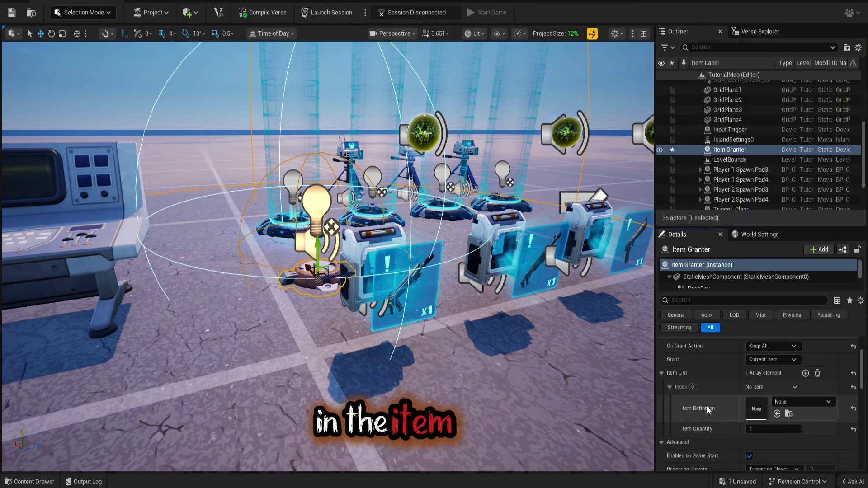
{"action": "right_click", "coordinate": [706, 406]}
{"action": "left_click", "coordinate": [735, 437]}
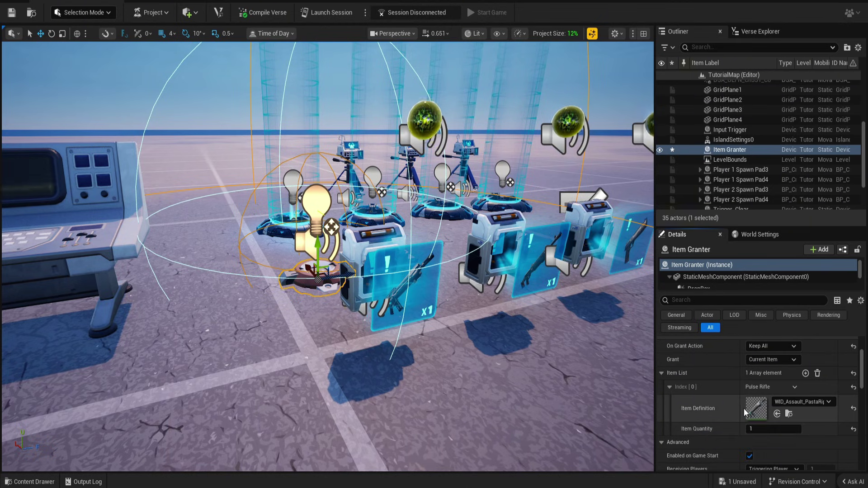
Duplicate the Item Granter twice, placing the copies behind the second and third conditional buttons
{"action": "right_click_drag", "start_coordinate": [440, 328], "coordinate": [440, 357]}
{"action": "left_click_drag", "start_coordinate": [341, 261], "coordinate": [465, 267], "text": "alt"}
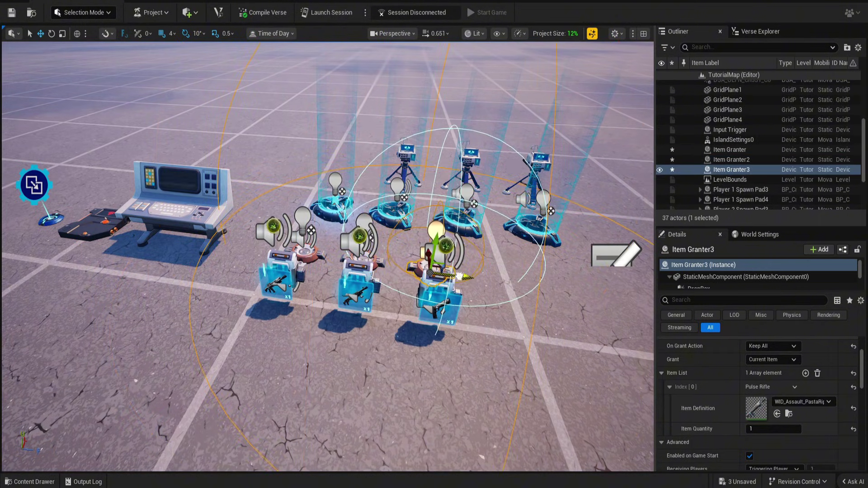
{"action": "key", "text": "f"}
Copy Conditional Button2's Key Item 1 item definition into the Index 0 entry of Item Granter2's Item List
{"action": "left_click", "coordinate": [310, 259]}
{"action": "right_click_drag", "start_coordinate": [309, 260], "coordinate": [323, 271]}
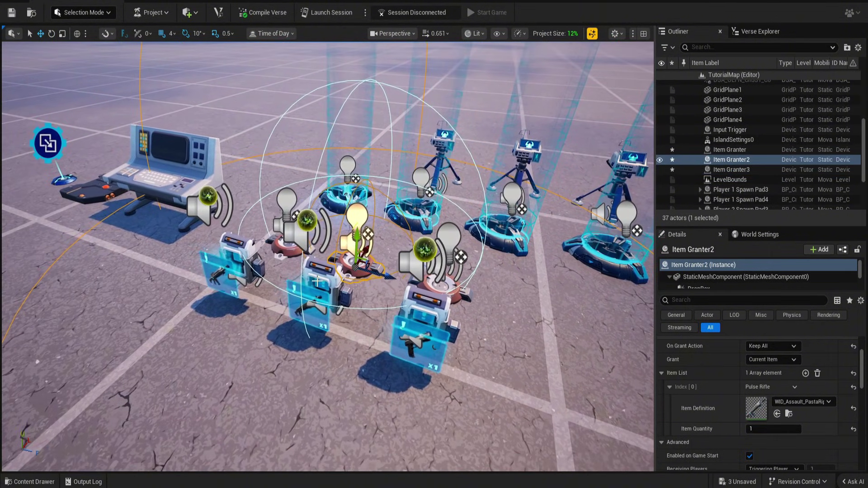
{"action": "left_click", "coordinate": [323, 289]}
{"action": "scroll", "coordinate": [753, 374], "scroll_direction": "up", "scroll_amount": 3}
{"action": "scroll", "coordinate": [737, 435], "scroll_direction": "down", "scroll_amount": 5}
{"action": "right_click", "coordinate": [718, 417]}
{"action": "left_click", "coordinate": [737, 366]}
{"action": "left_click", "coordinate": [356, 263]}
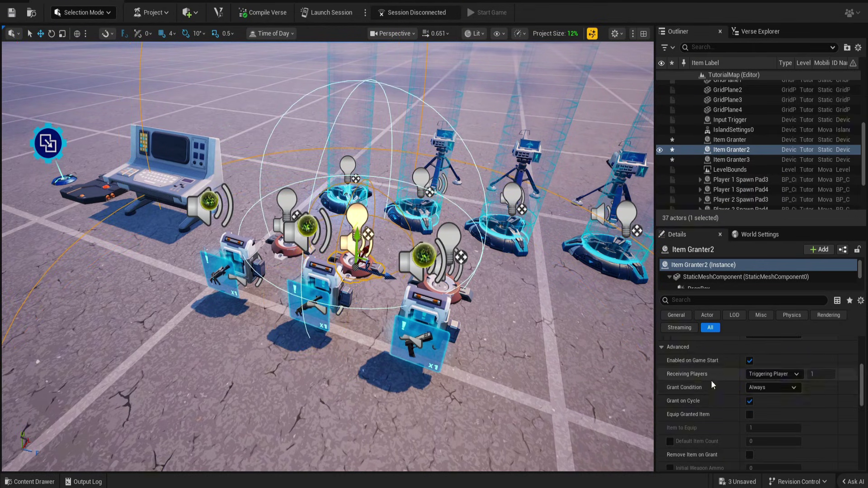
{"action": "scroll", "coordinate": [709, 380], "scroll_direction": "up", "scroll_amount": 1}
{"action": "right_click", "coordinate": [717, 353]}
{"action": "left_click", "coordinate": [747, 384]}
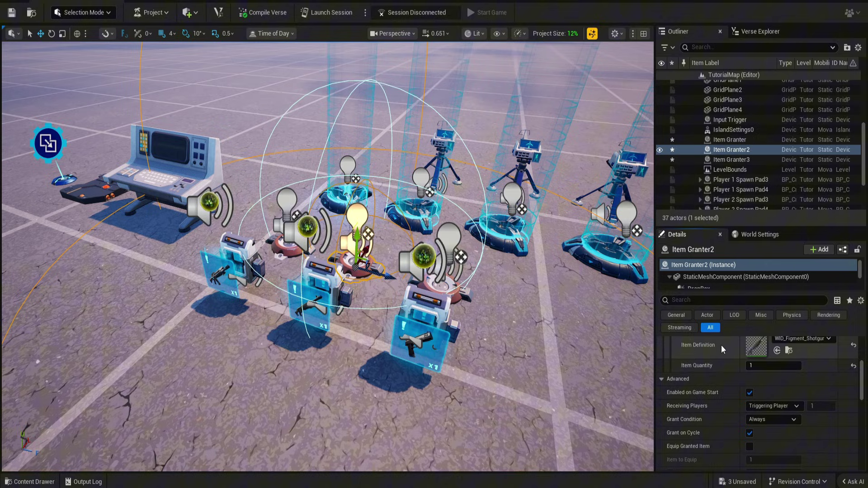
Copy Conditional Button3's Key Item 1 item definition into the Index 0 entry of Item Granter3's Item List
{"action": "left_click", "coordinate": [428, 321]}
{"action": "right_click", "coordinate": [717, 445]}
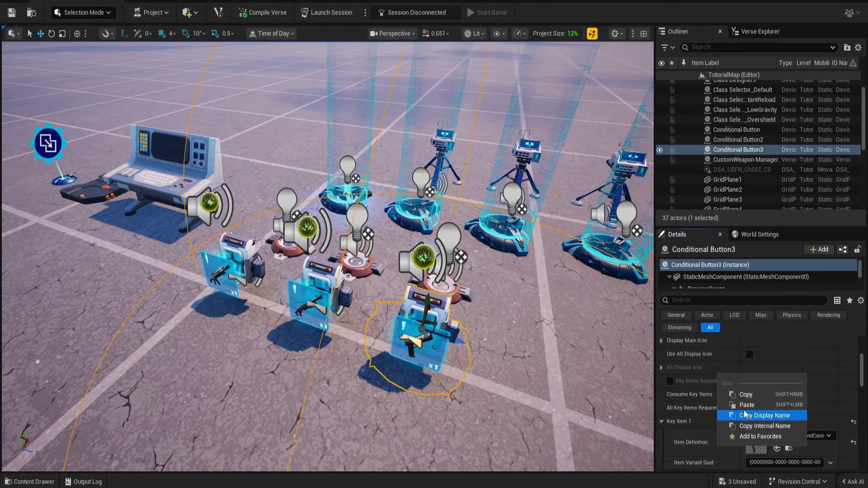
{"action": "scroll", "coordinate": [743, 394], "scroll_direction": "up", "scroll_amount": 1}
{"action": "left_click", "coordinate": [442, 285]}
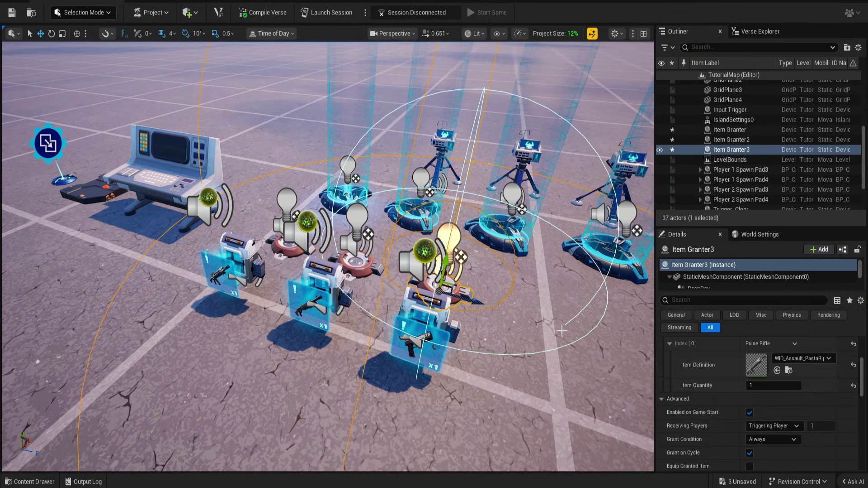
{"action": "right_click", "coordinate": [725, 364]}
{"action": "left_click", "coordinate": [753, 397]}
Search the project content for "button" and place a Button device in front of the first conditional button
{"action": "right_click_drag", "start_coordinate": [424, 253], "coordinate": [425, 194]}
{"action": "right_click_drag", "start_coordinate": [515, 316], "coordinate": [515, 339]}
{"action": "key", "text": "ctrl+space"}
{"action": "left_click", "coordinate": [142, 357]}
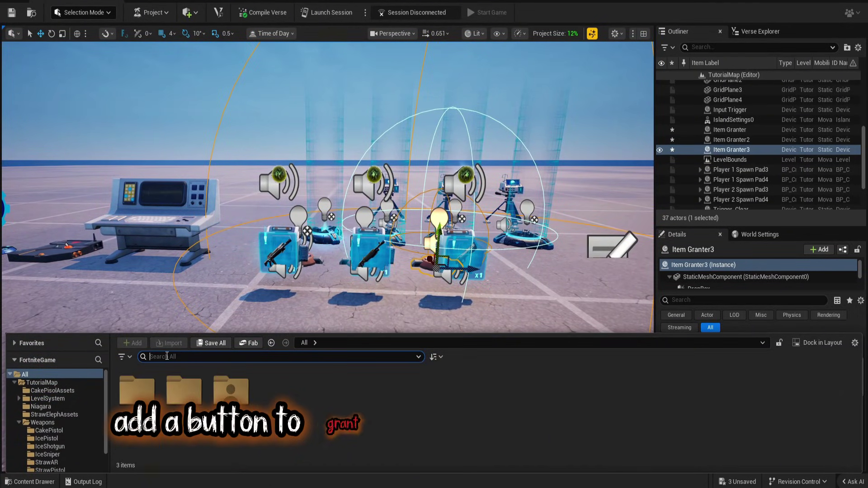
{"action": "type", "text": "button"}
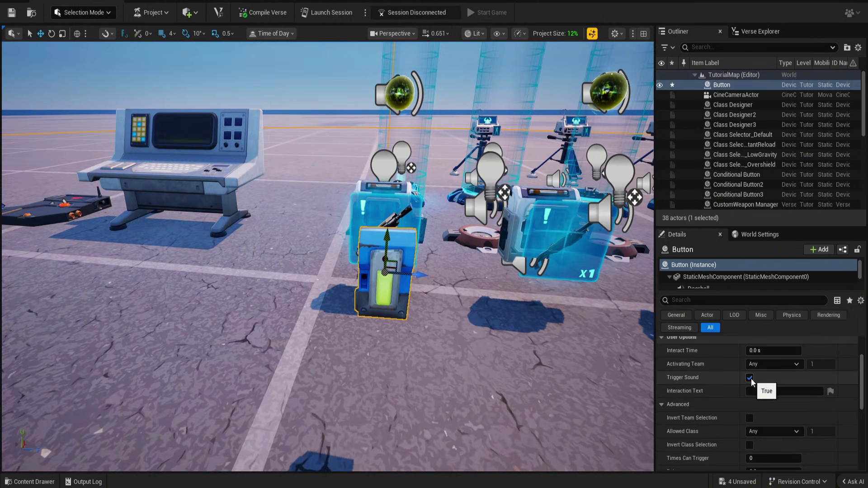
Set the Button's Interact Time to 0.2 s and its Interaction Radius to 0.2 m
{"action": "scroll", "coordinate": [750, 379], "scroll_direction": "up", "scroll_amount": 2}
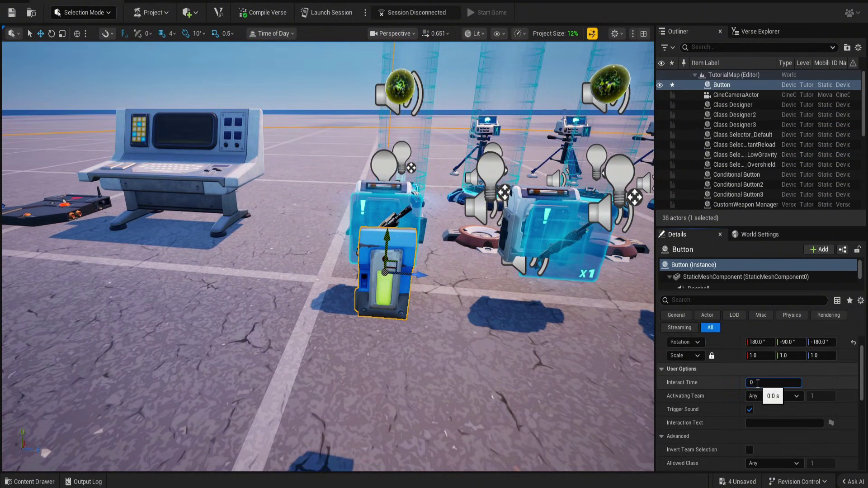
{"action": "scroll", "coordinate": [730, 379], "scroll_direction": "down", "scroll_amount": 3}
{"action": "scroll", "coordinate": [771, 378], "scroll_direction": "down", "scroll_amount": 2}
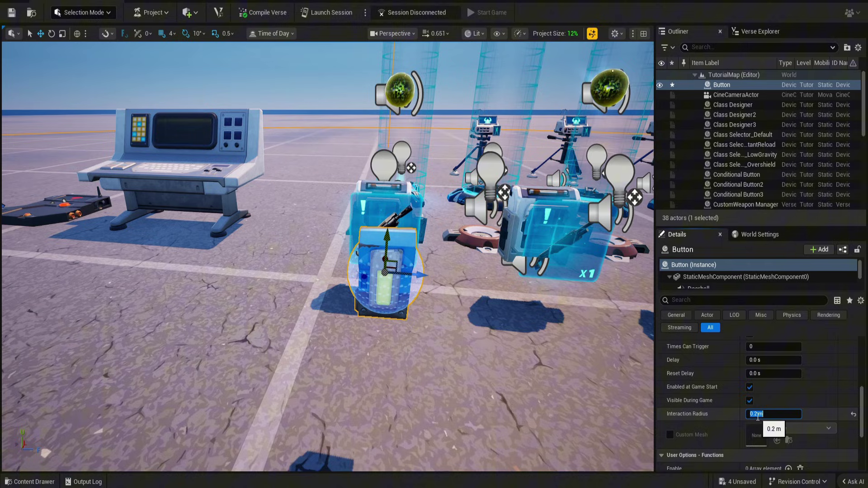
{"action": "scroll", "coordinate": [718, 454], "scroll_direction": "up", "scroll_amount": 6}
Duplicate the Button twice, placing the copies in a row in front of the second and third conditional buttons
{"action": "right_click_drag", "start_coordinate": [497, 316], "coordinate": [465, 289]}
{"action": "key", "text": "ctrl+d"}
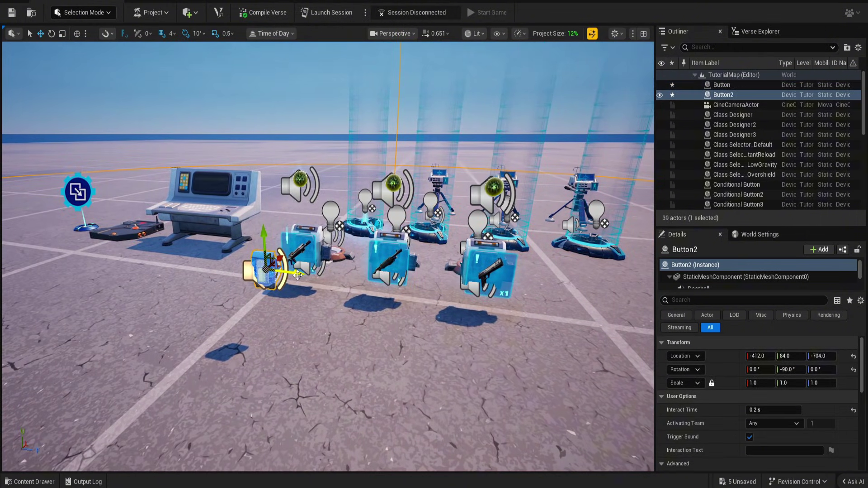
{"action": "right_click_drag", "start_coordinate": [412, 293], "coordinate": [457, 292]}
{"action": "left_click_drag", "start_coordinate": [364, 286], "coordinate": [473, 289], "text": "alt"}
Bind the first Item Granter's Grant Item function to Button's On Interact event
{"action": "right_click_drag", "start_coordinate": [474, 288], "coordinate": [497, 267]}
{"action": "key", "text": "s"}
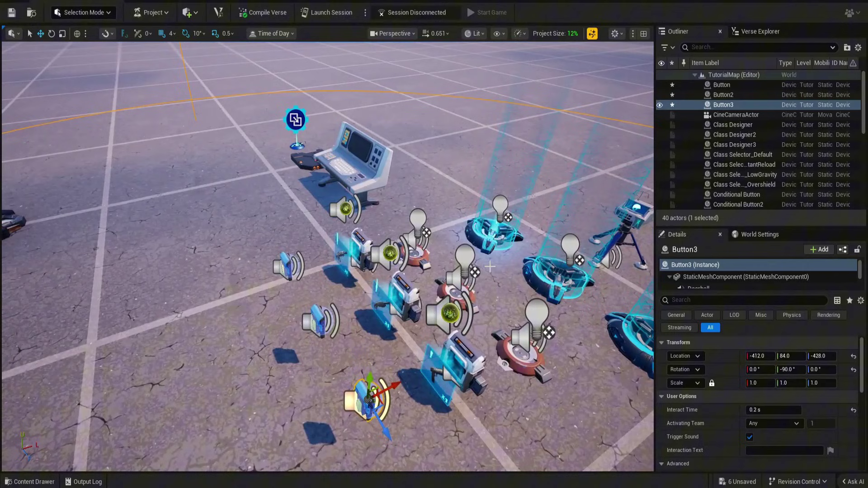
{"action": "left_click", "coordinate": [418, 257]}
{"action": "scroll", "coordinate": [774, 415], "scroll_direction": "down", "scroll_amount": 10}
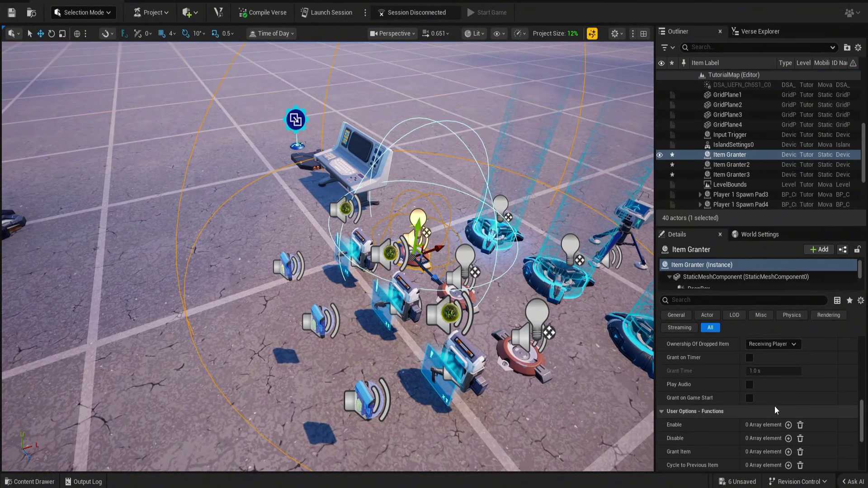
{"action": "scroll", "coordinate": [770, 407], "scroll_direction": "down", "scroll_amount": 2}
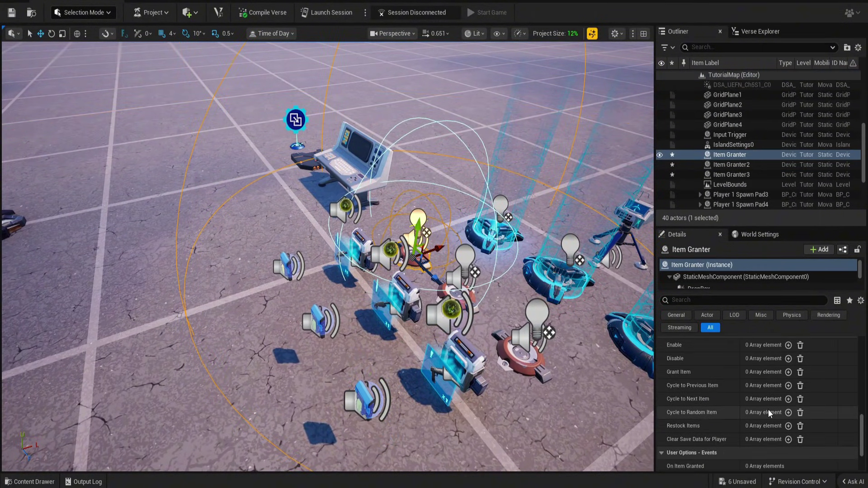
{"action": "left_click", "coordinate": [788, 372]}
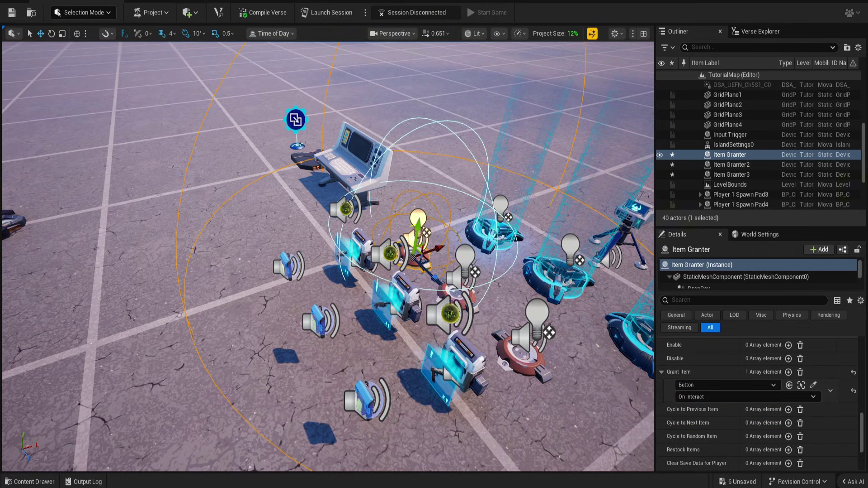
Bind Item Granter2's Grant Item function to Button2 and Item Granter3's to Button3, both with the On Interact event
{"action": "left_click", "coordinate": [458, 293]}
{"action": "left_click", "coordinate": [787, 372]}
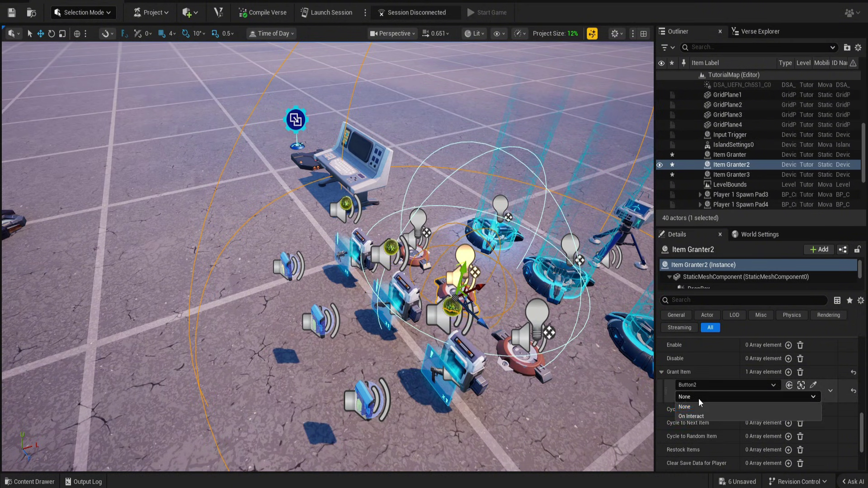
{"action": "left_click", "coordinate": [499, 360]}
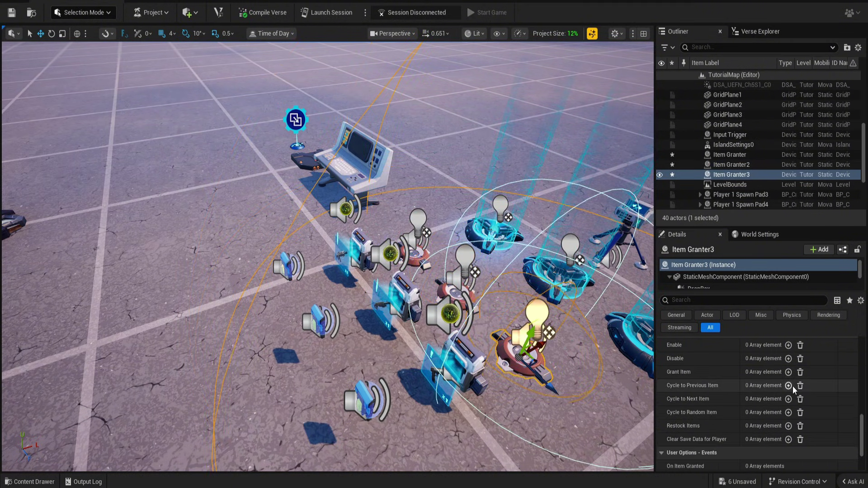
{"action": "left_click", "coordinate": [788, 373]}
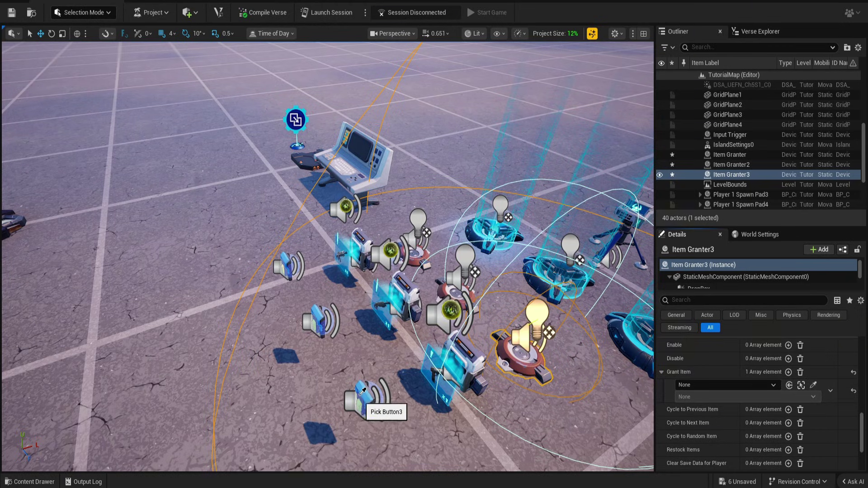
{"action": "left_click", "coordinate": [691, 417]}
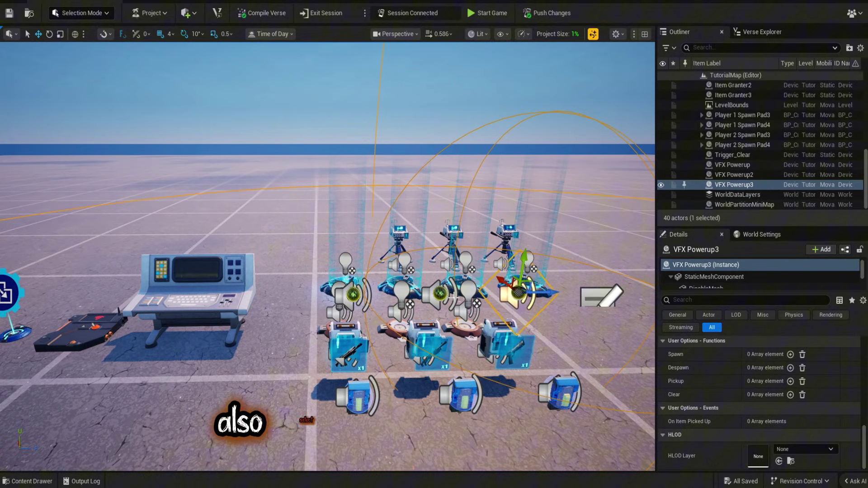
Select all three VFX Powerup devices and add an entry to their Clear function
{"action": "left_click", "coordinate": [439, 293], "text": "ctrl"}
{"action": "left_click", "coordinate": [354, 291], "text": "ctrl"}
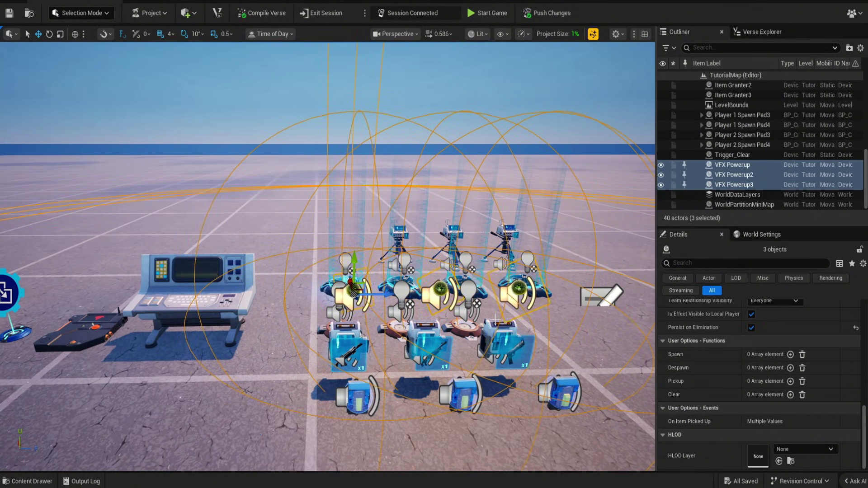
{"action": "left_click", "coordinate": [790, 394]}
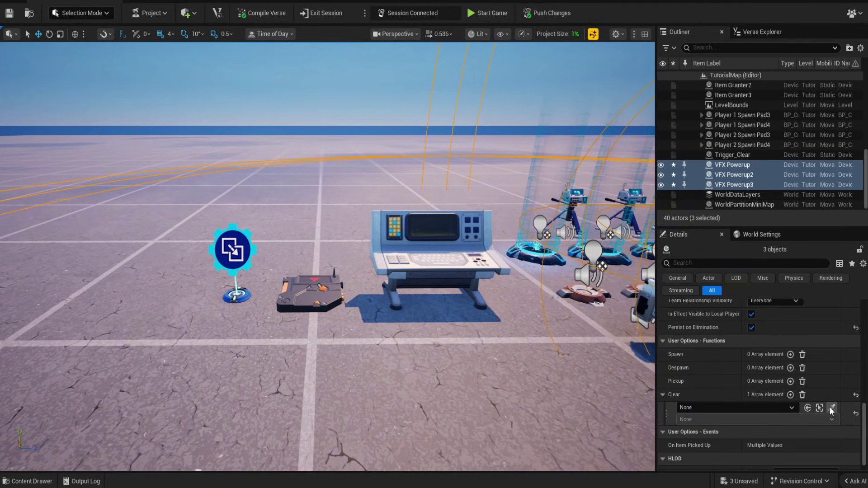